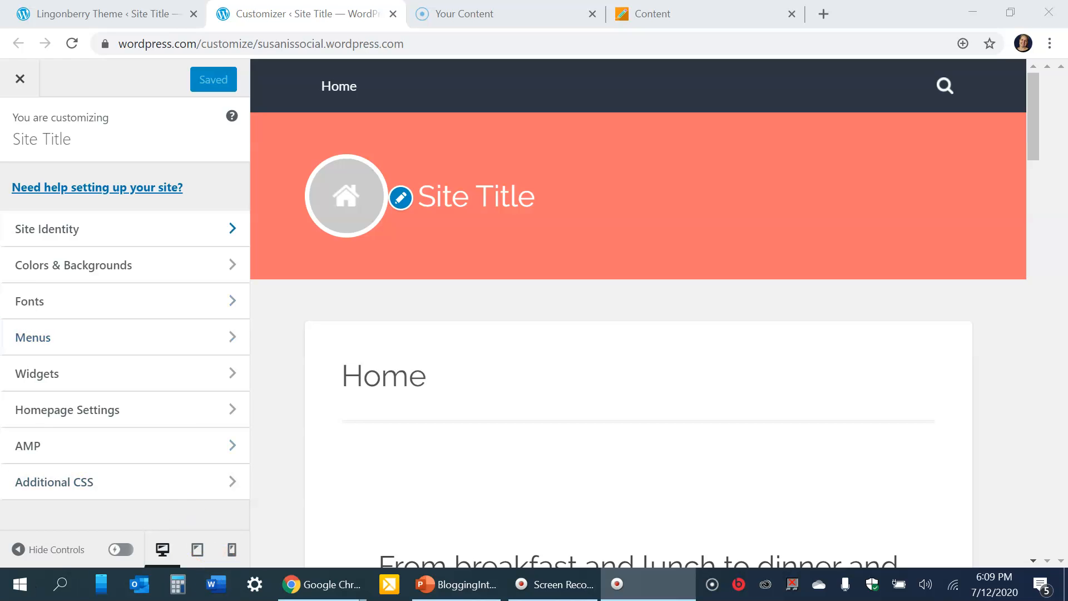
Leave the customizer for the site dashboard and reopen the design customizer from there
left_click(19, 80)
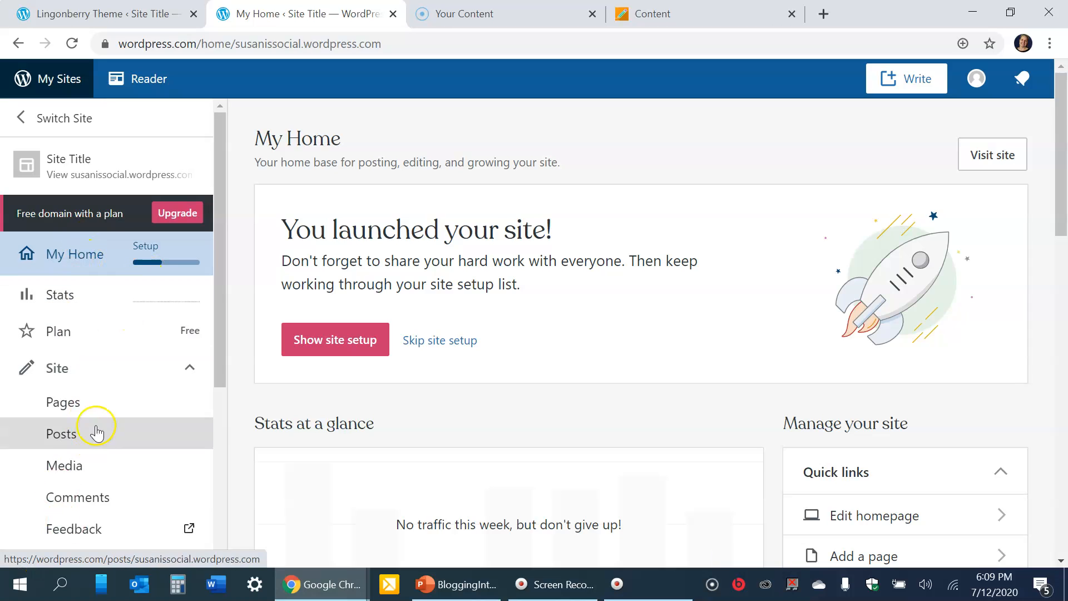
left_click_drag(221, 310, 236, 451)
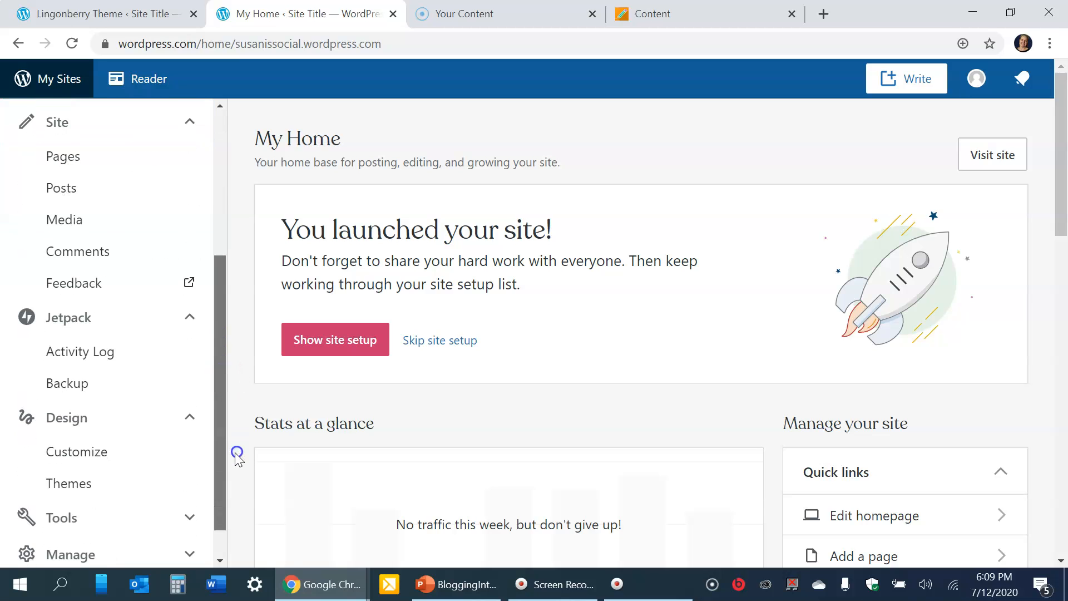
left_click(80, 460)
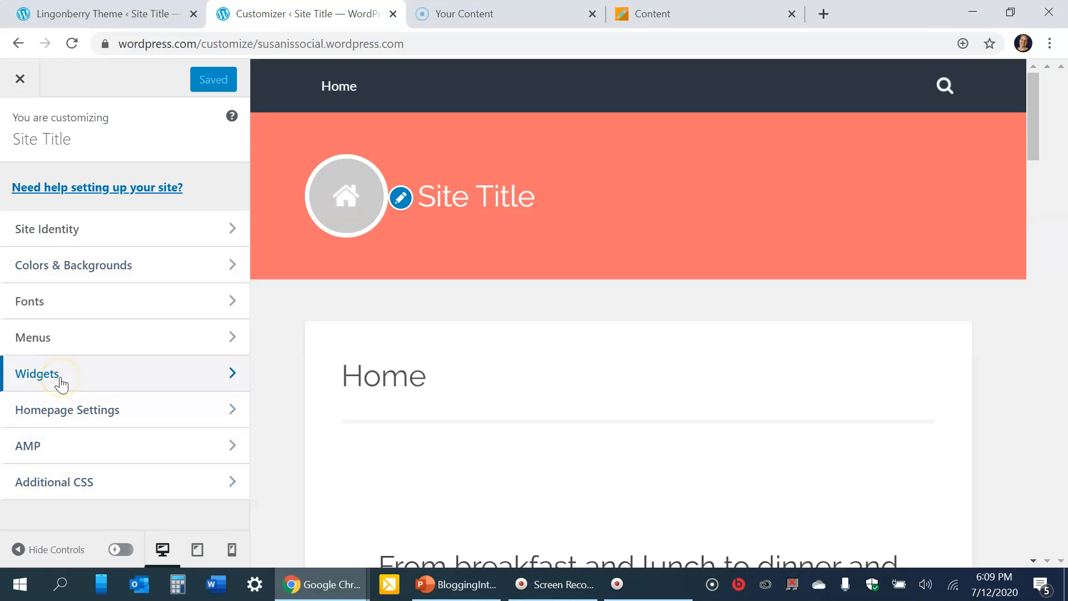
Change the site title in the site identity settings to "Susan Is Social"
left_click(79, 229)
left_click(77, 214)
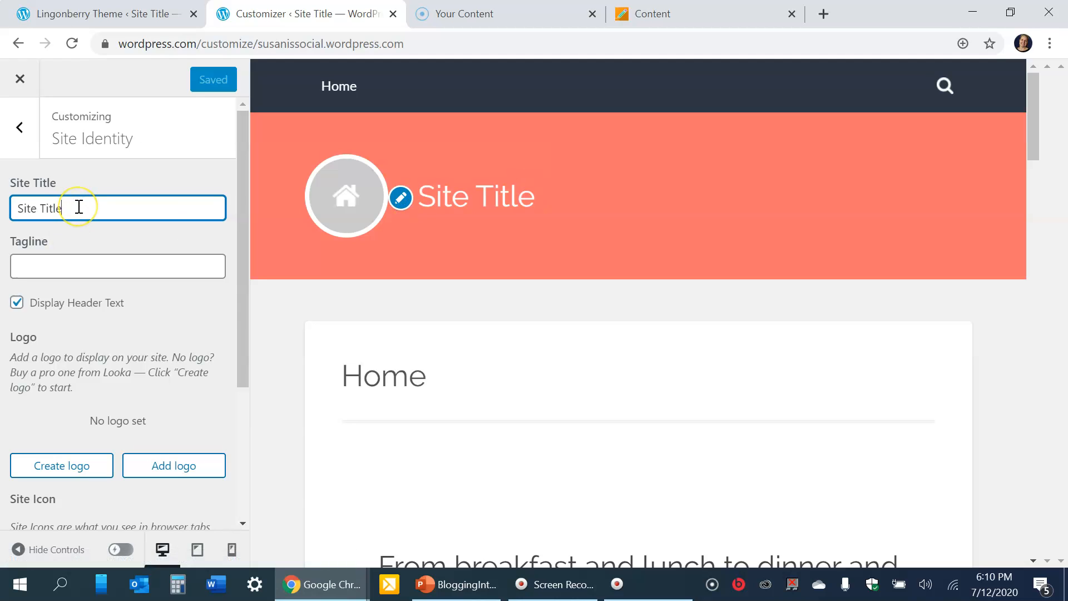
key("BackSpace")
key("BackSpace")
key("BackSpace")
key("BackSpace")
key("BackSpace")
key("BackSpace")
key("BackSpace")
key("BackSpace")
key("BackSpace")
key("BackSpace")
type("s")
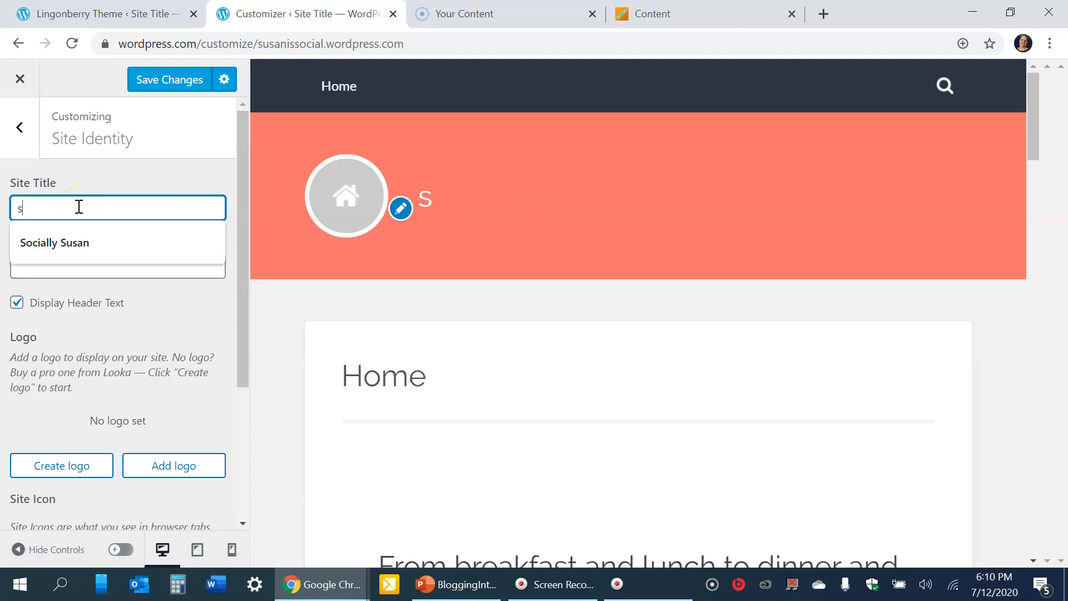
key("BackSpace")
type("Susan Is Soca")
key("BackSpace")
type("ial")
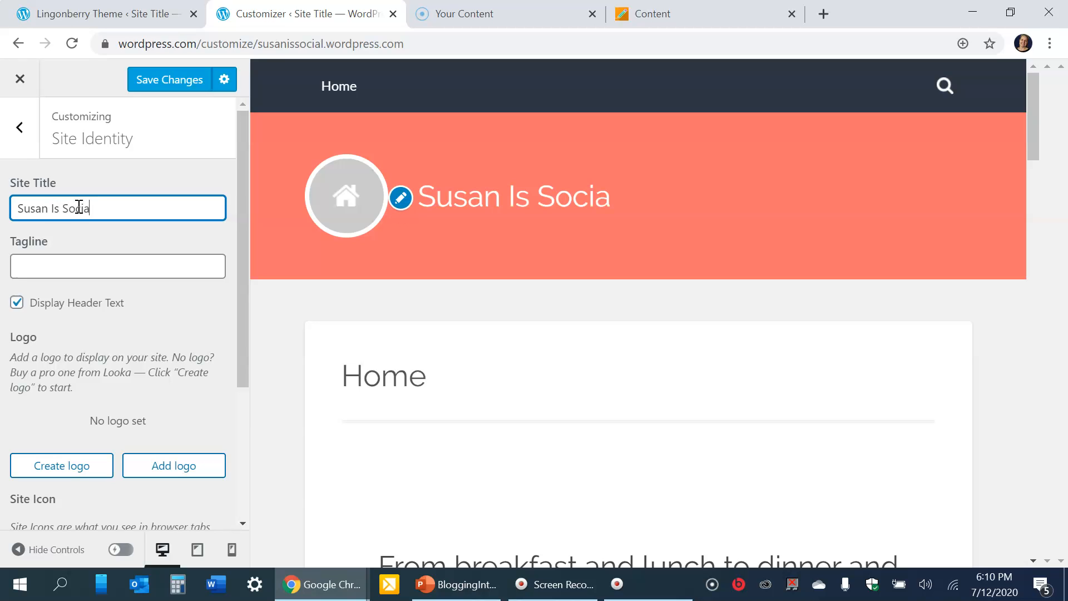
Set the site's tagline to "All Things Social Media and Me" and save the site identity changes
left_click(67, 265)
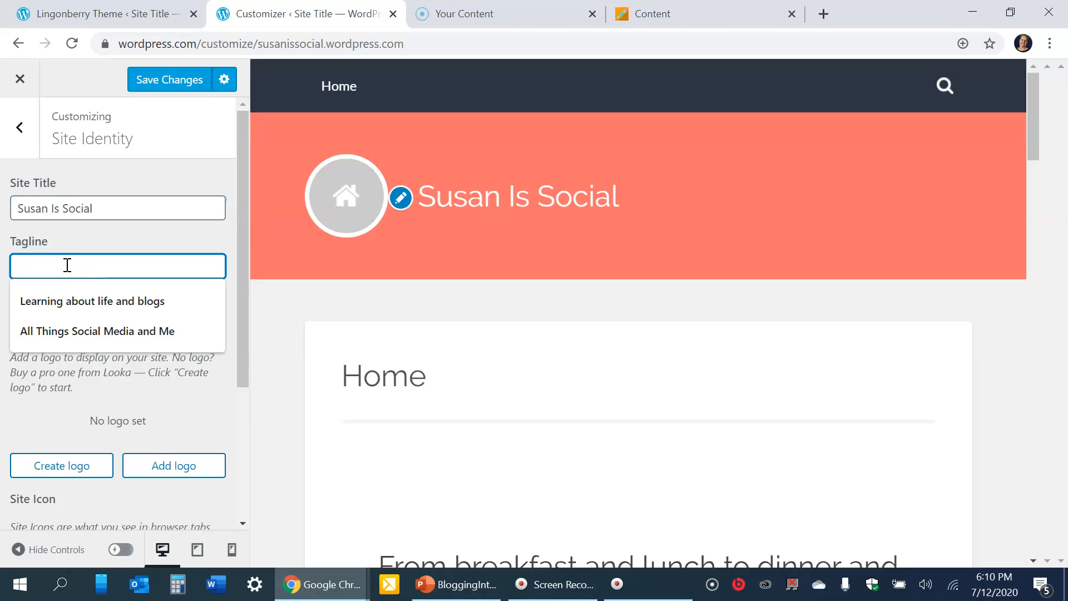
left_click(103, 332)
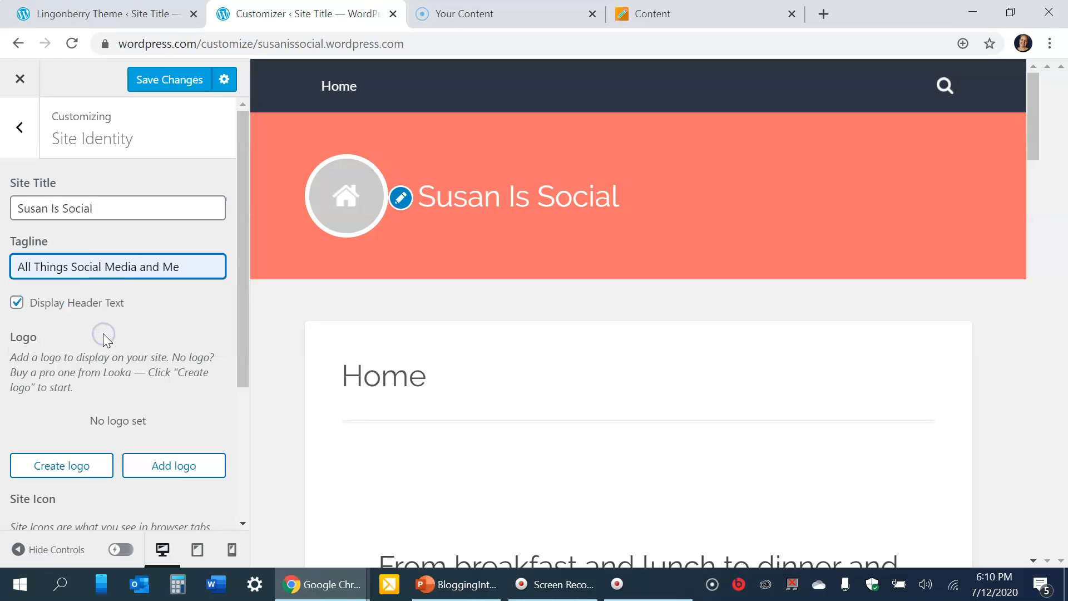
left_click_drag(243, 302, 222, 208)
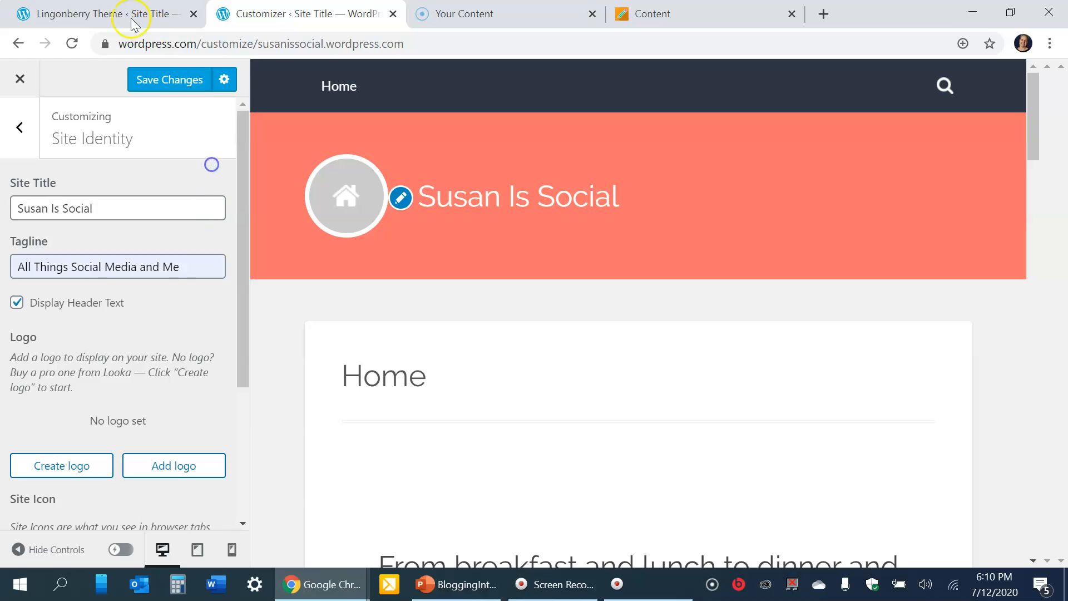
left_click(161, 79)
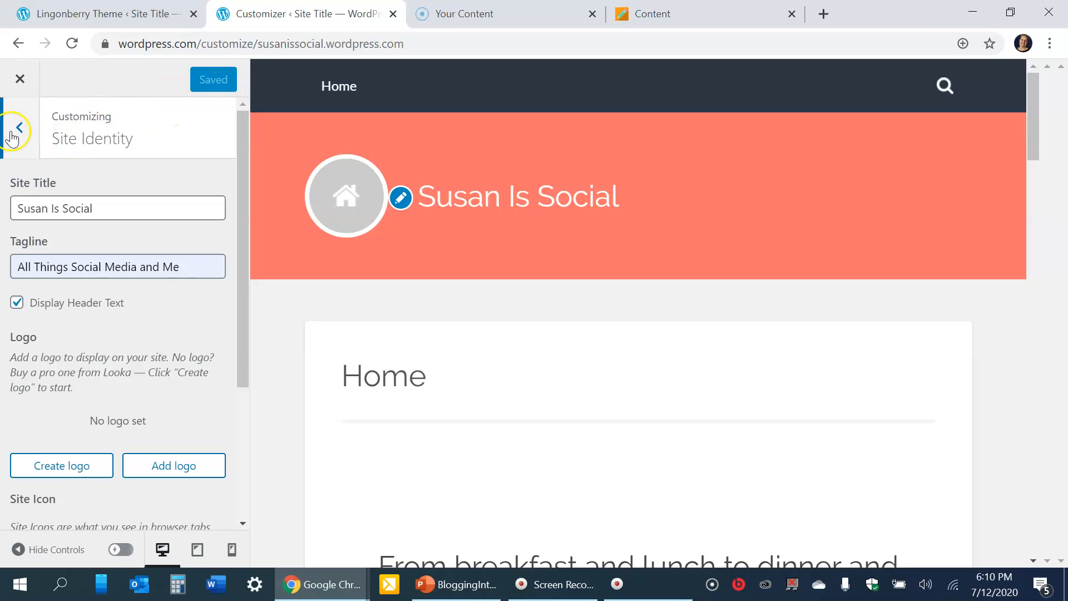
Exit and reopen the customizer, then check the title and tagline in the site identity settings
left_click(21, 78)
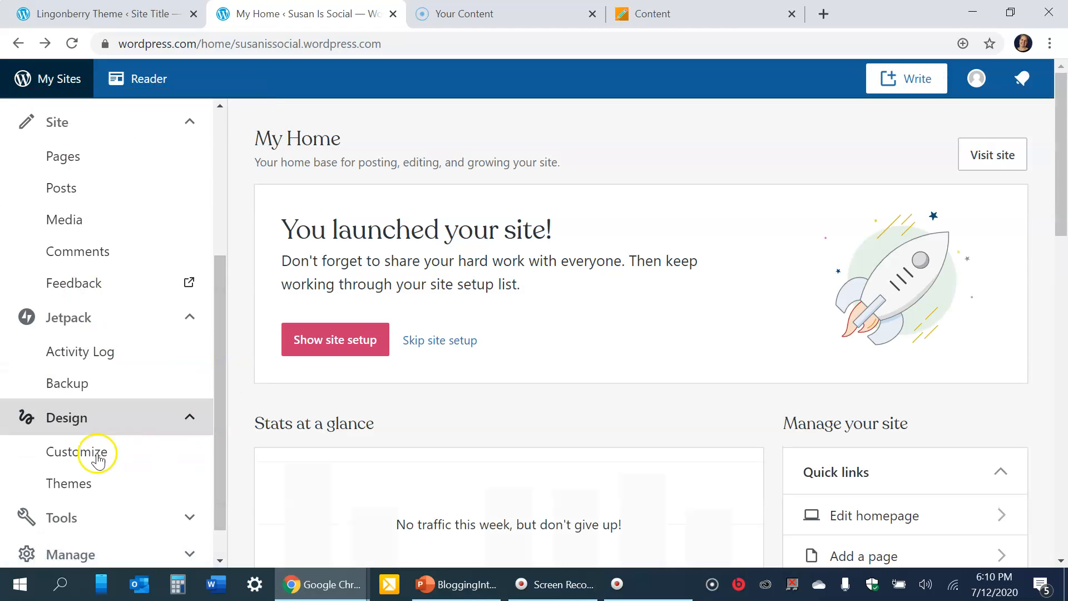
left_click(81, 461)
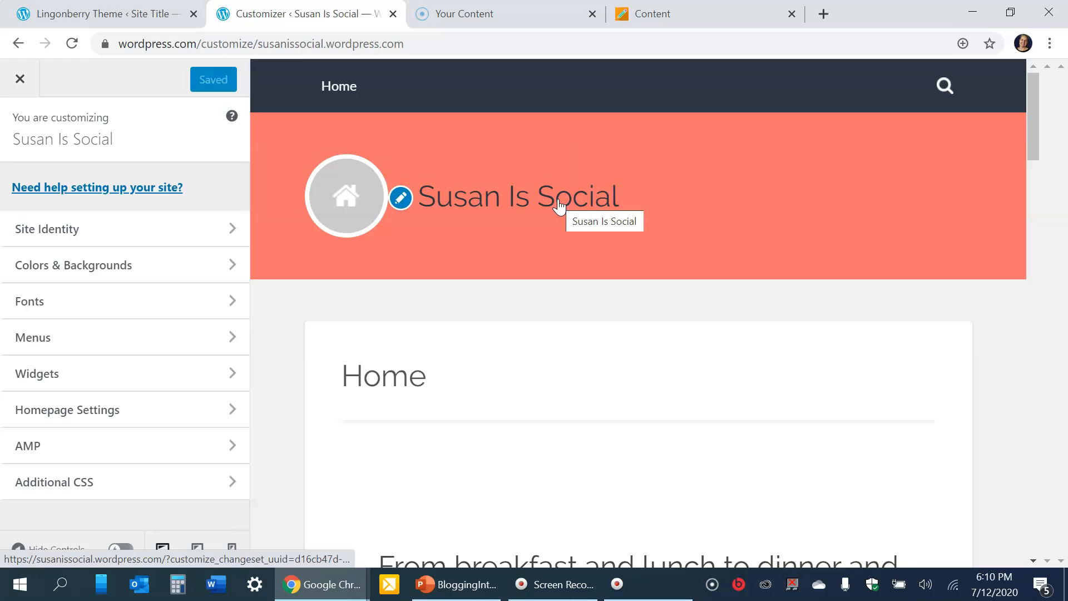
left_click(549, 215)
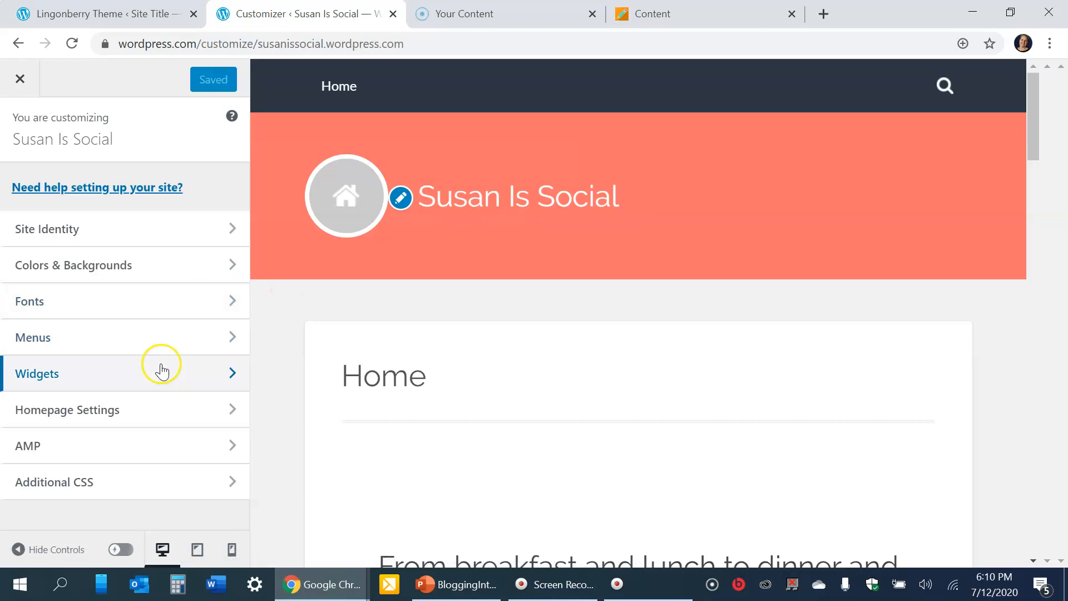
left_click(74, 233)
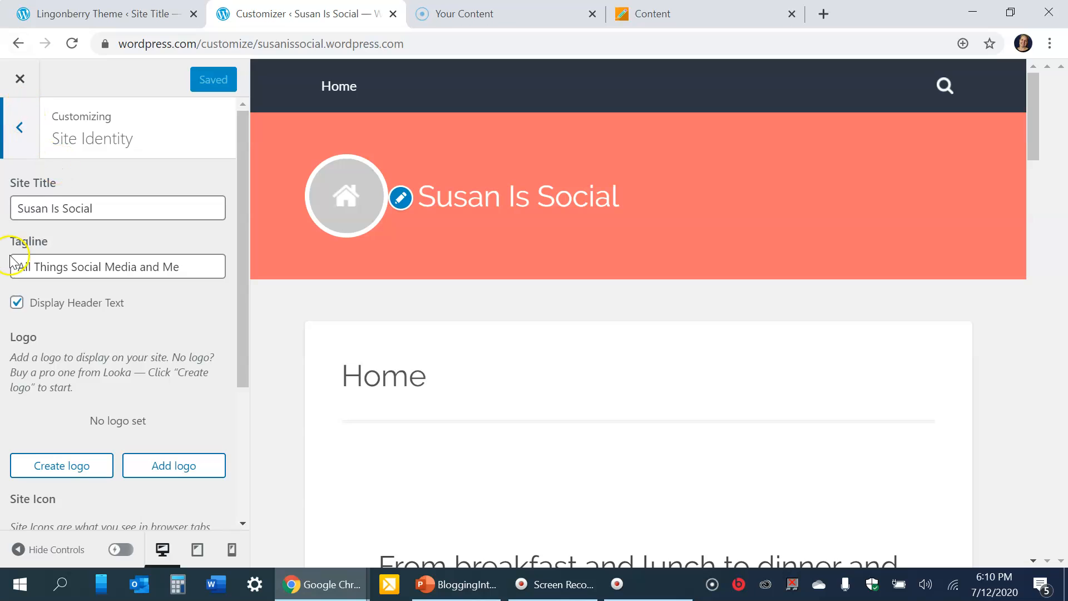
left_click(23, 137)
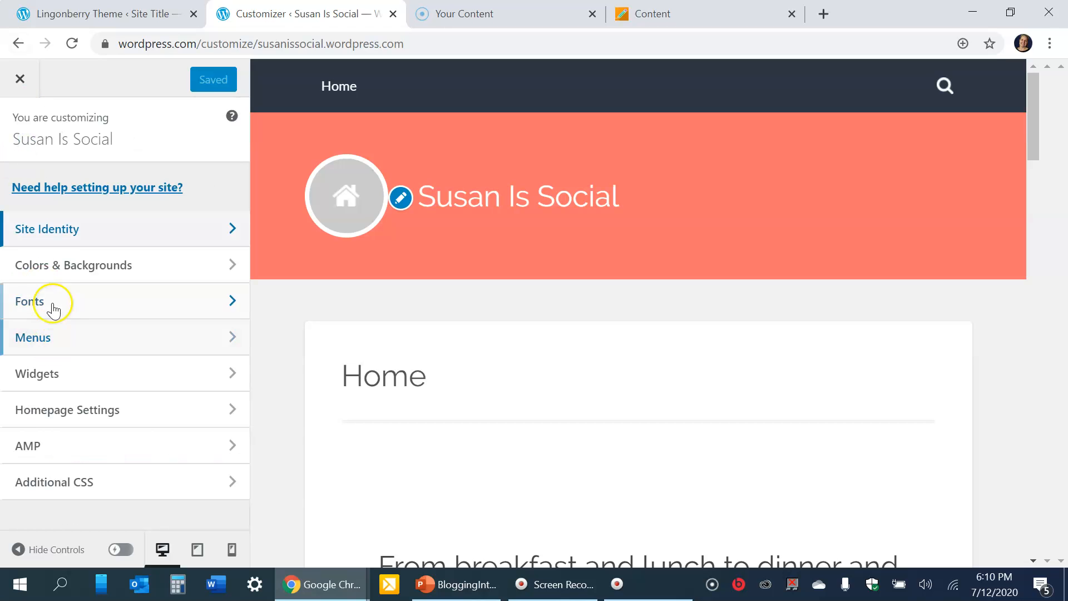
Create a new page named "About" and add it to the Primary menu
left_click(43, 342)
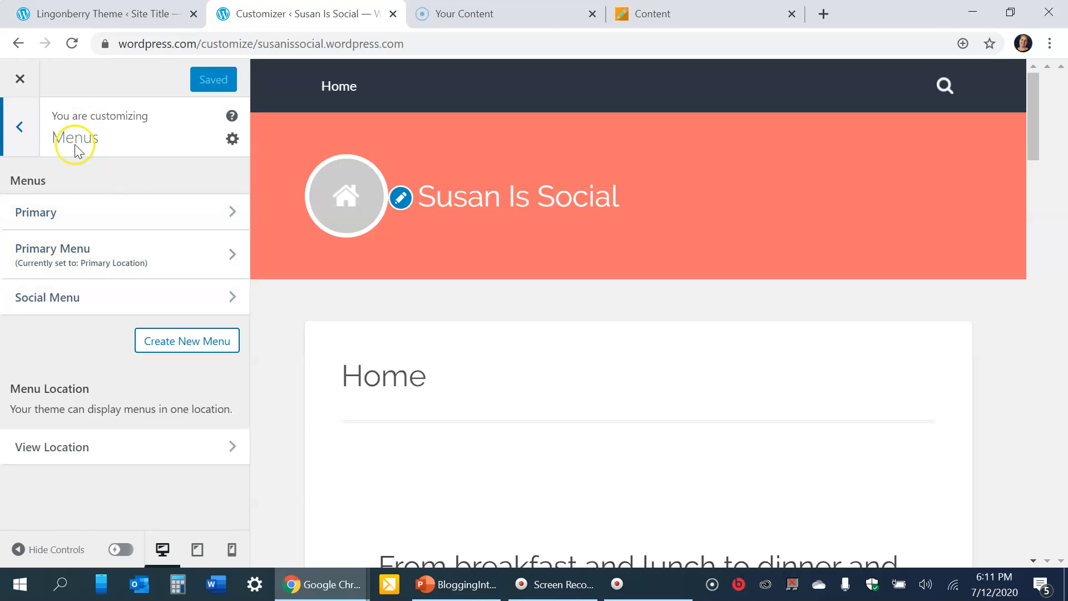
left_click(34, 224)
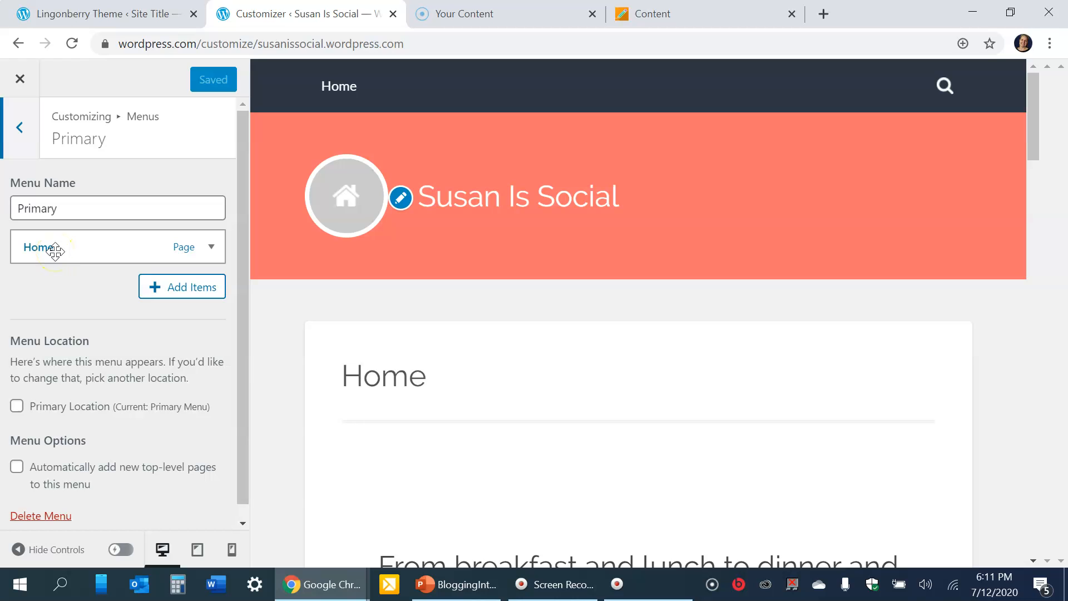
left_click(192, 287)
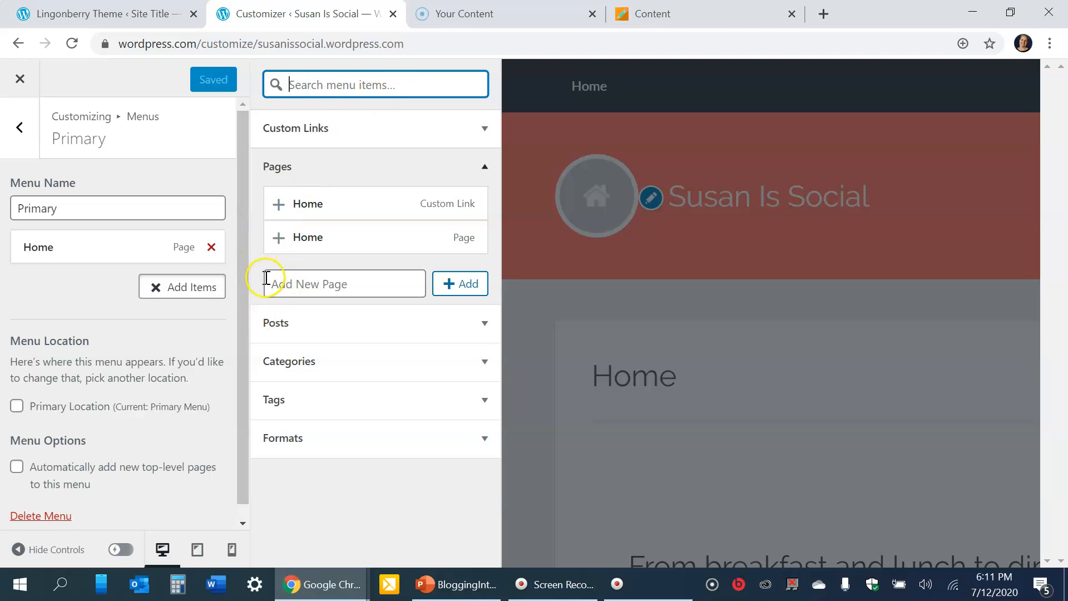
left_click(167, 300)
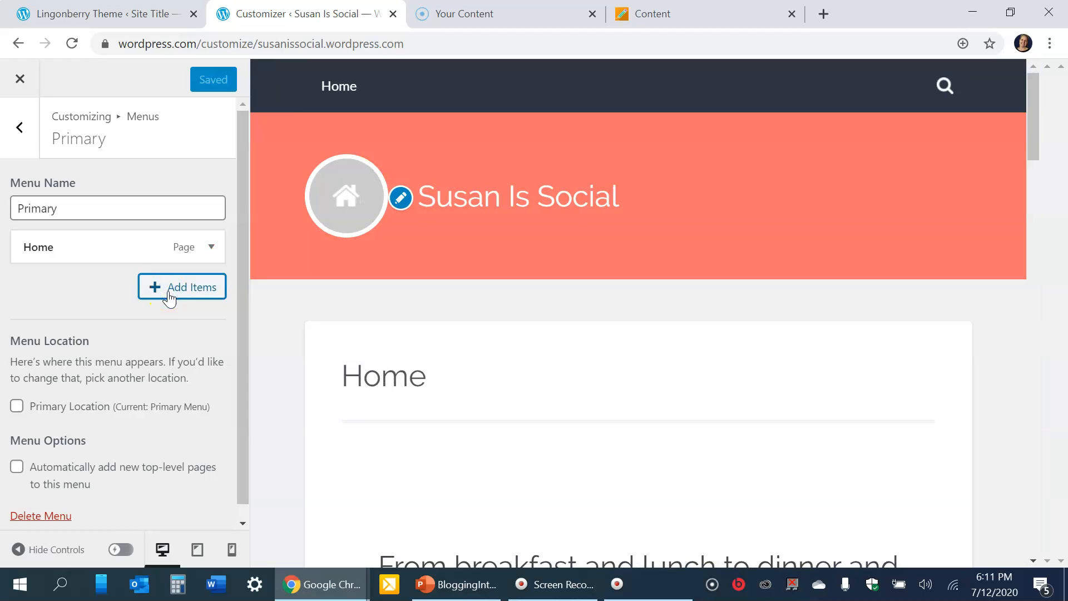
left_click(169, 299)
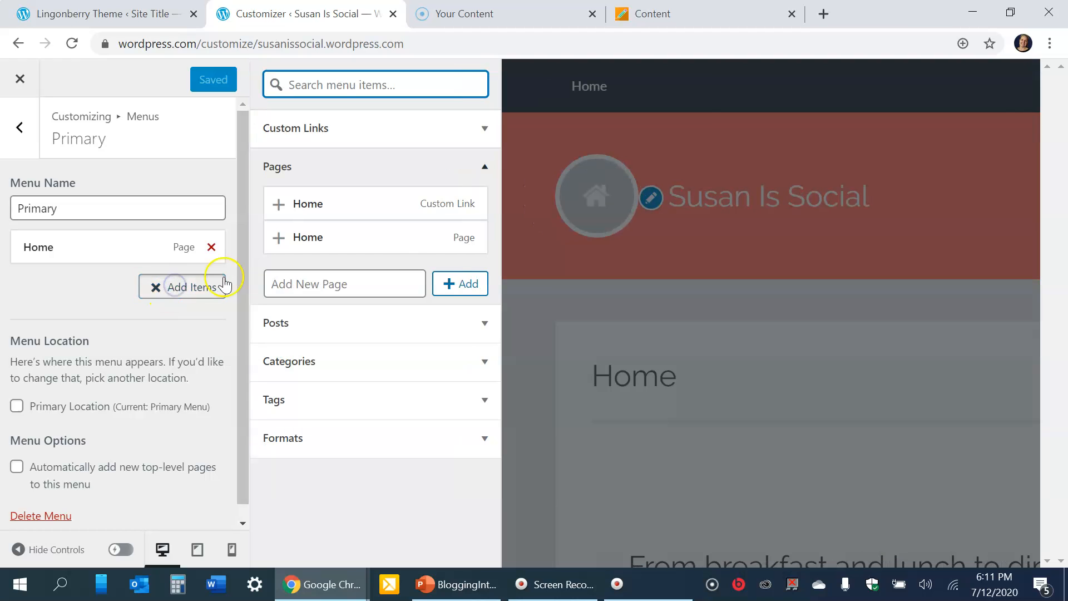
left_click(313, 284)
type("About")
left_click(466, 285)
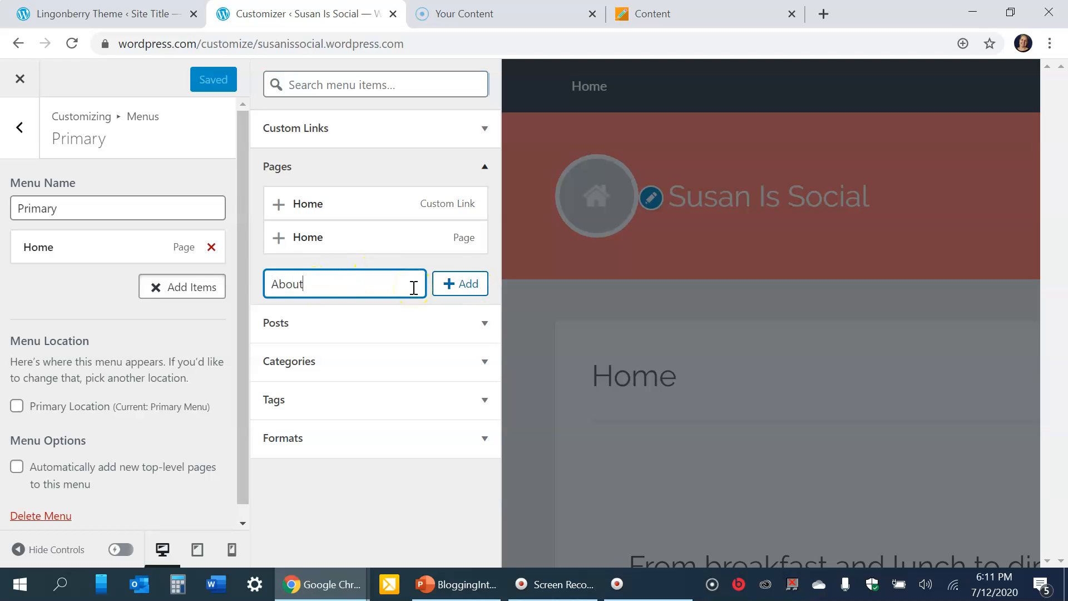
left_click(468, 282)
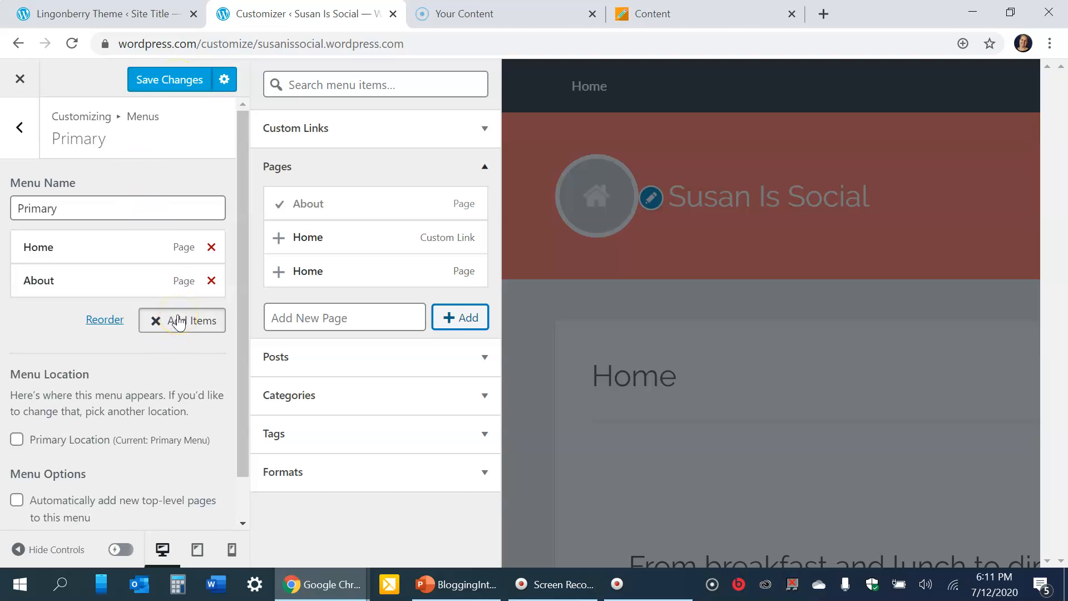
left_click(200, 296)
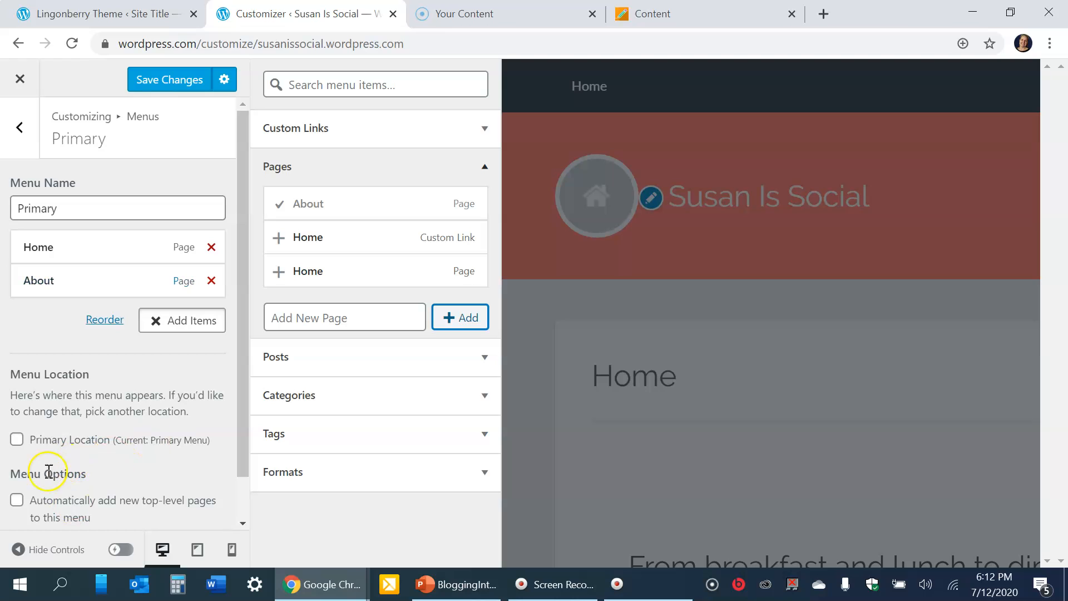
Assign the Primary menu to the Primary Location and save the menu changes
left_click(17, 440)
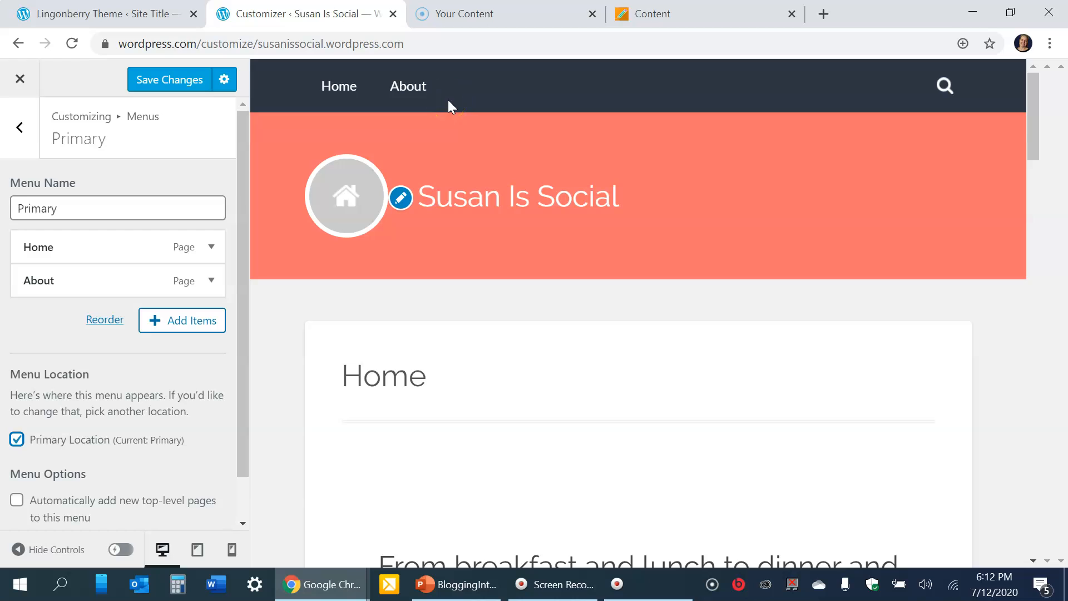
left_click(365, 89)
left_click(240, 487)
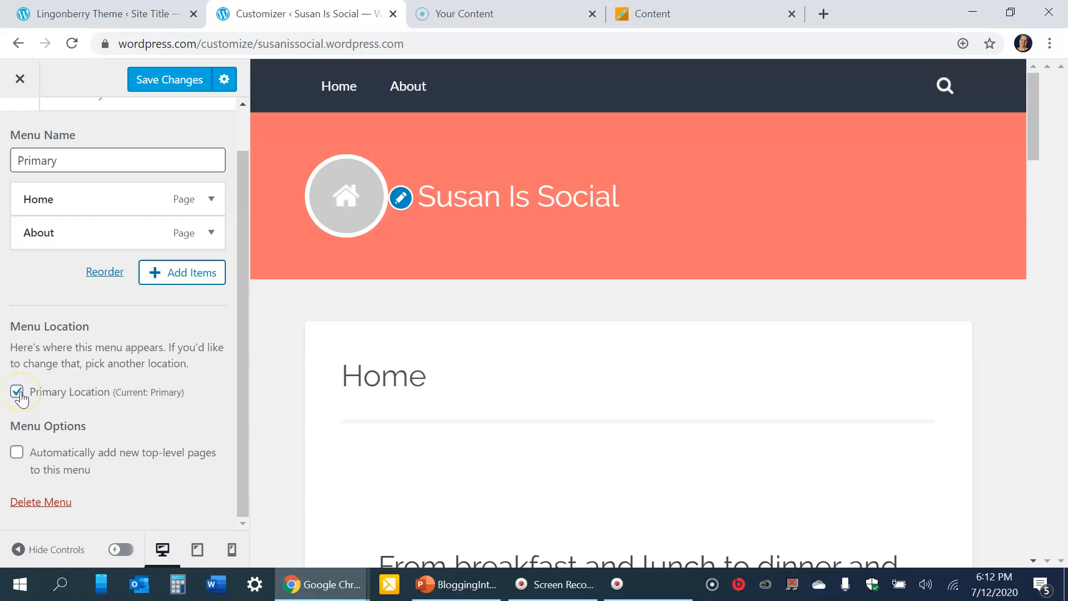
left_click_drag(240, 441, 240, 225)
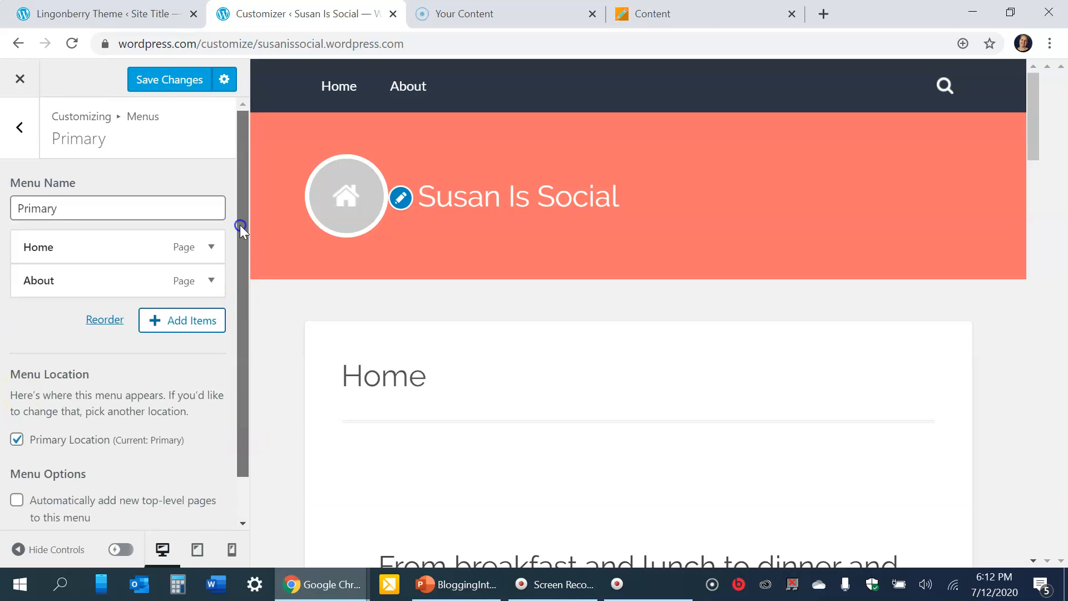
left_click(161, 83)
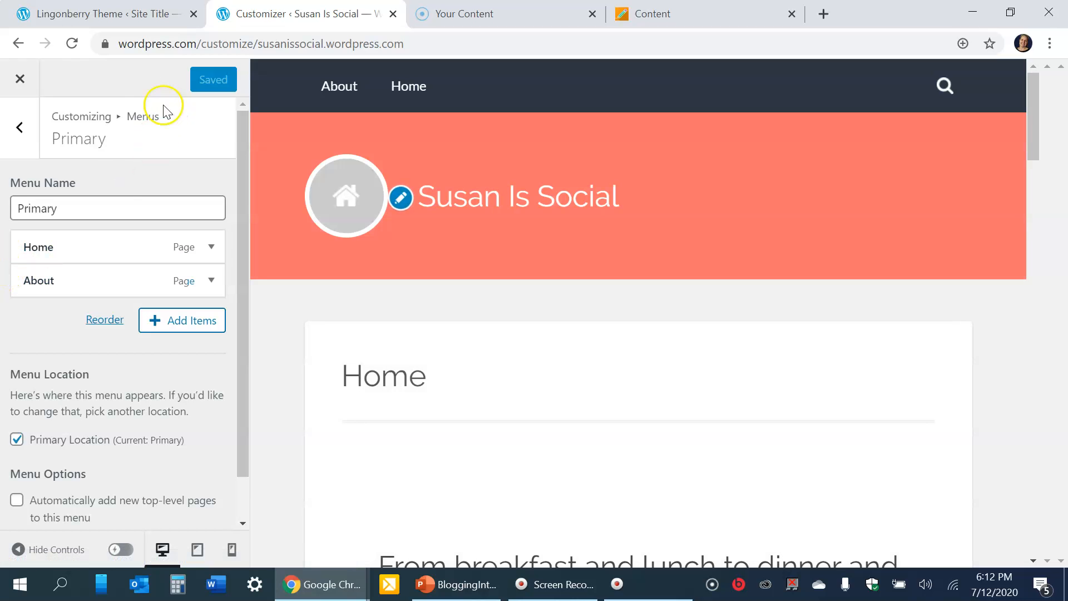
Set the homepage to display your latest posts, save the change and return to the site dashboard
left_click(20, 127)
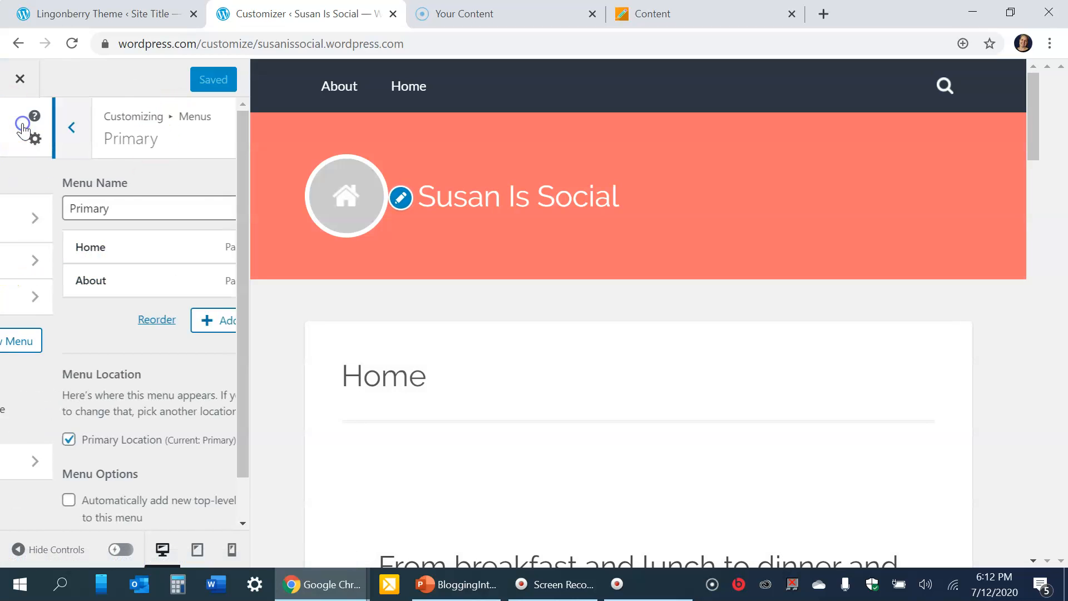
left_click(23, 127)
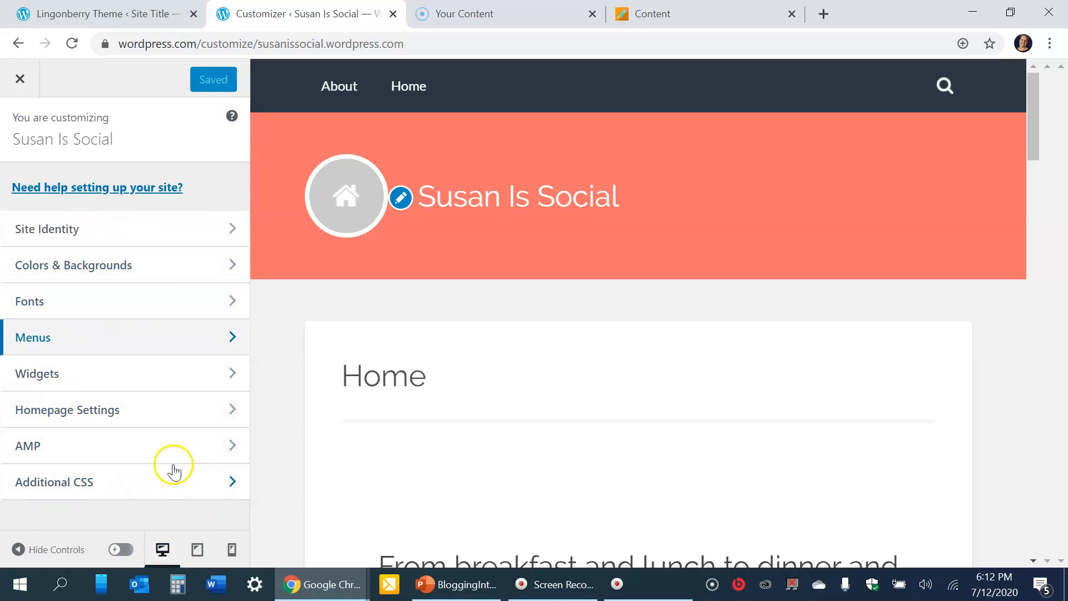
left_click(99, 415)
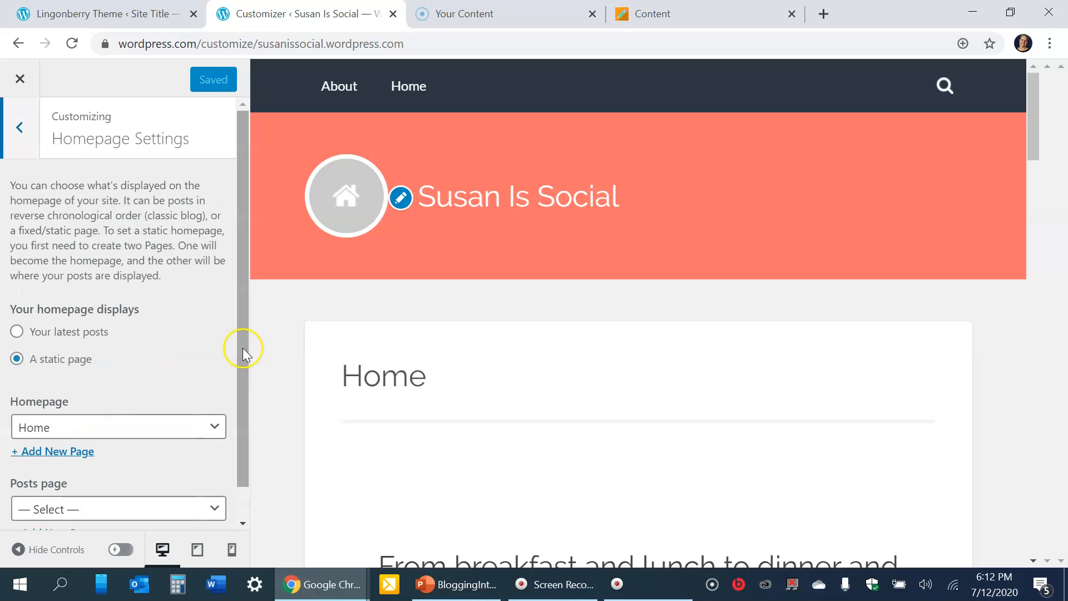
left_click_drag(237, 348, 239, 450)
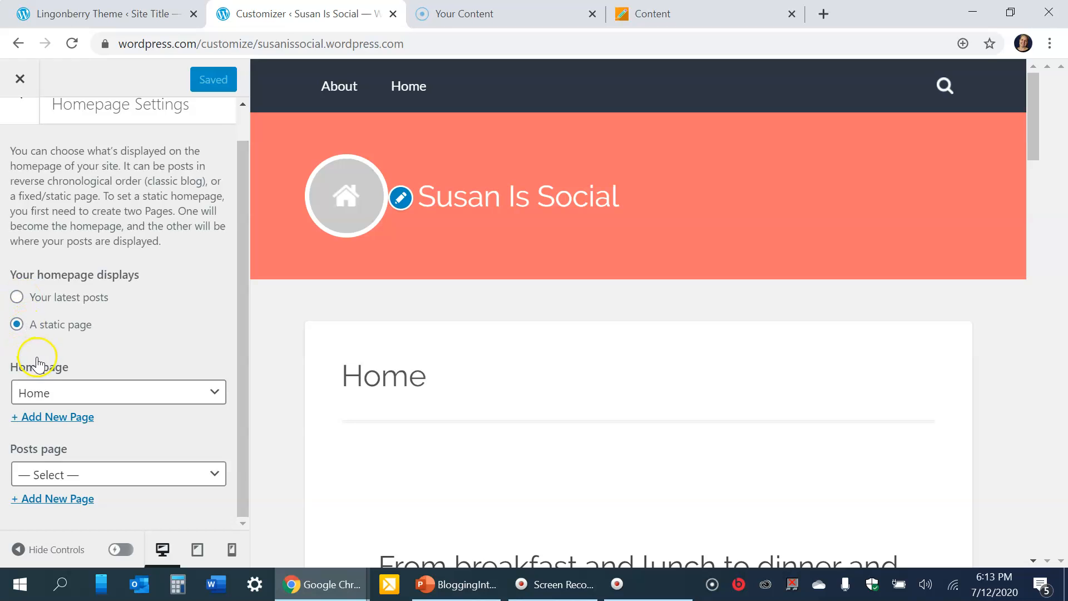
left_click(19, 297)
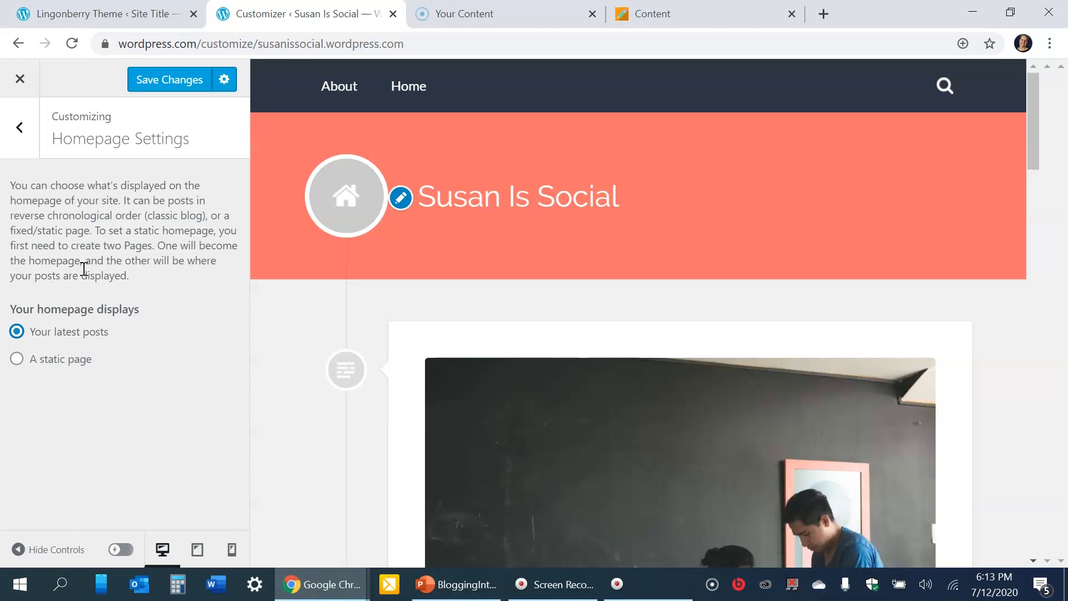
left_click(149, 78)
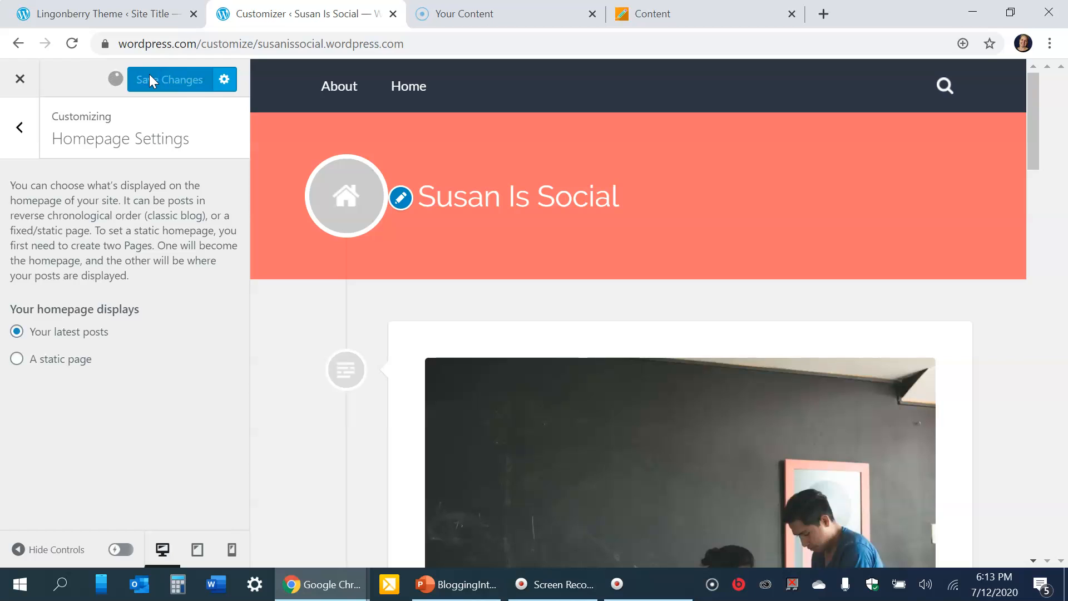
left_click(20, 81)
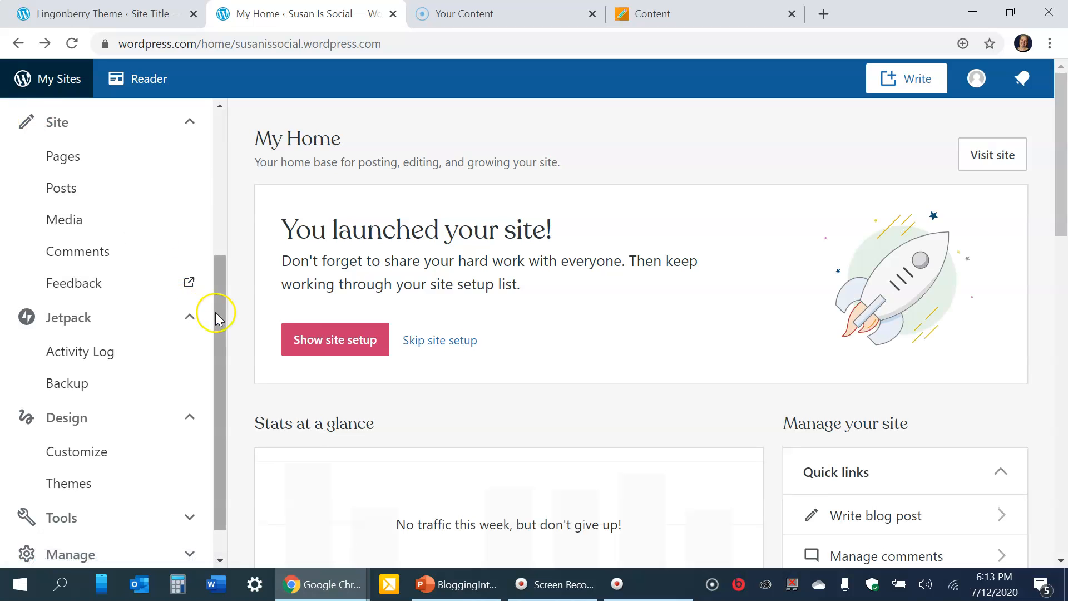
left_click_drag(215, 310, 257, 245)
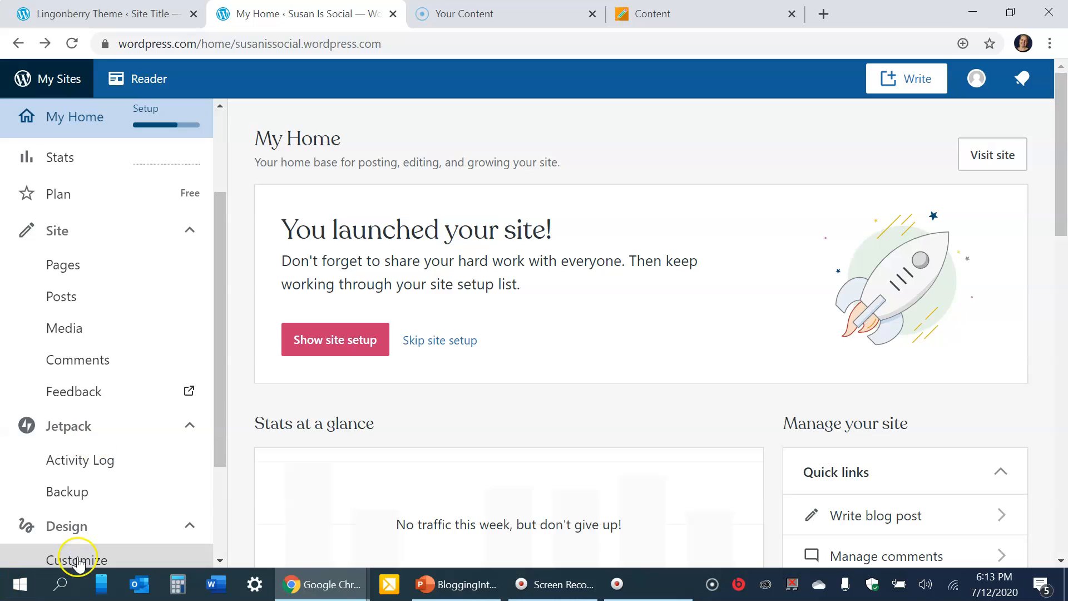
Move the published posts "Course: Teach Kids To Read", "School Bus Initiative" and "10,000 Pencils Delivered to Schools" to the trash
left_click(82, 275)
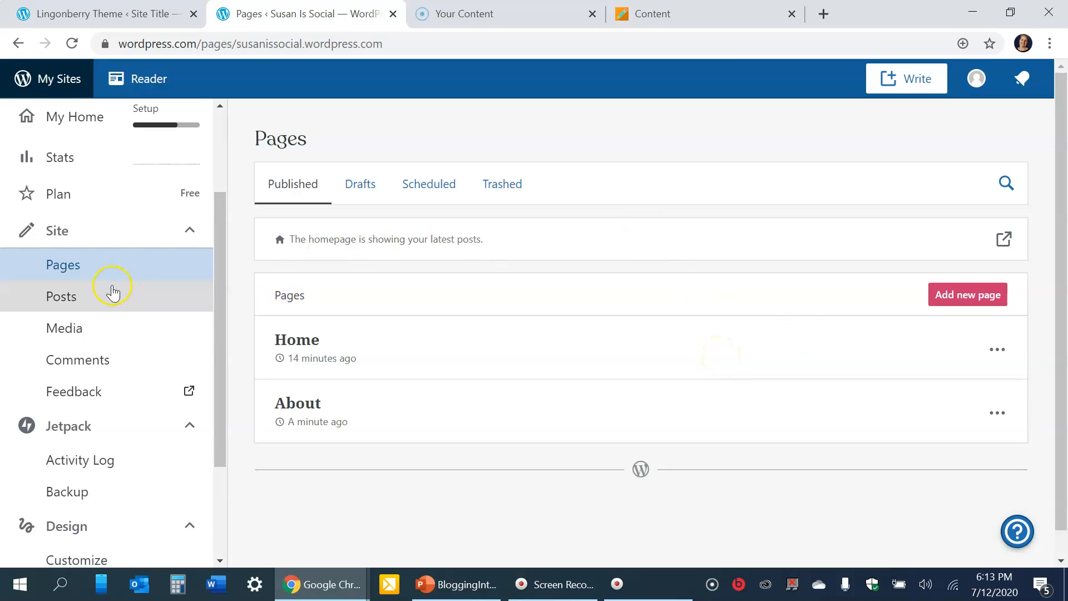
left_click(95, 297)
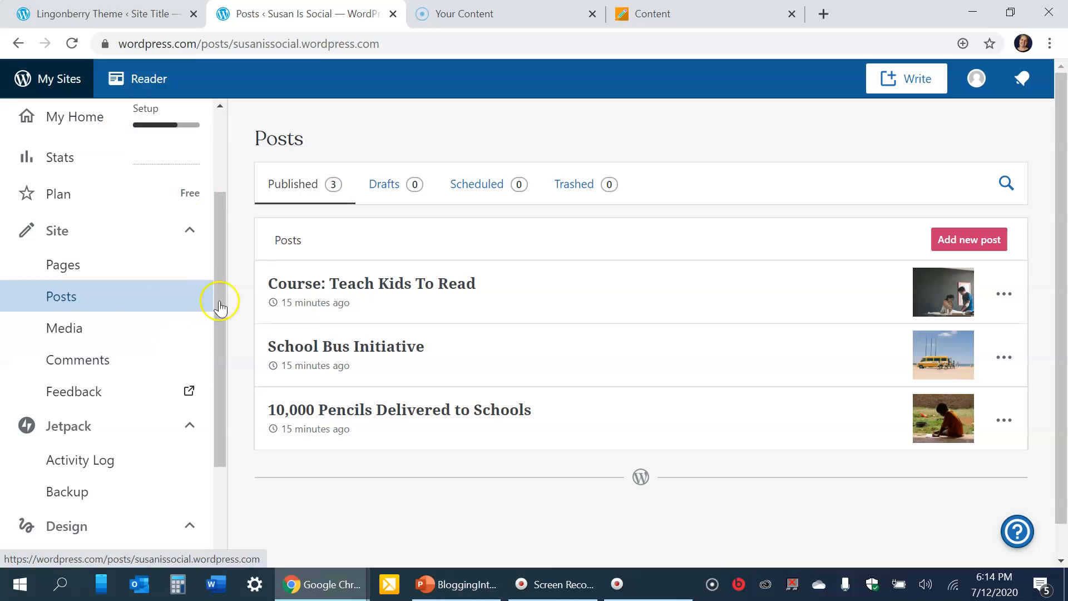
left_click(1004, 294)
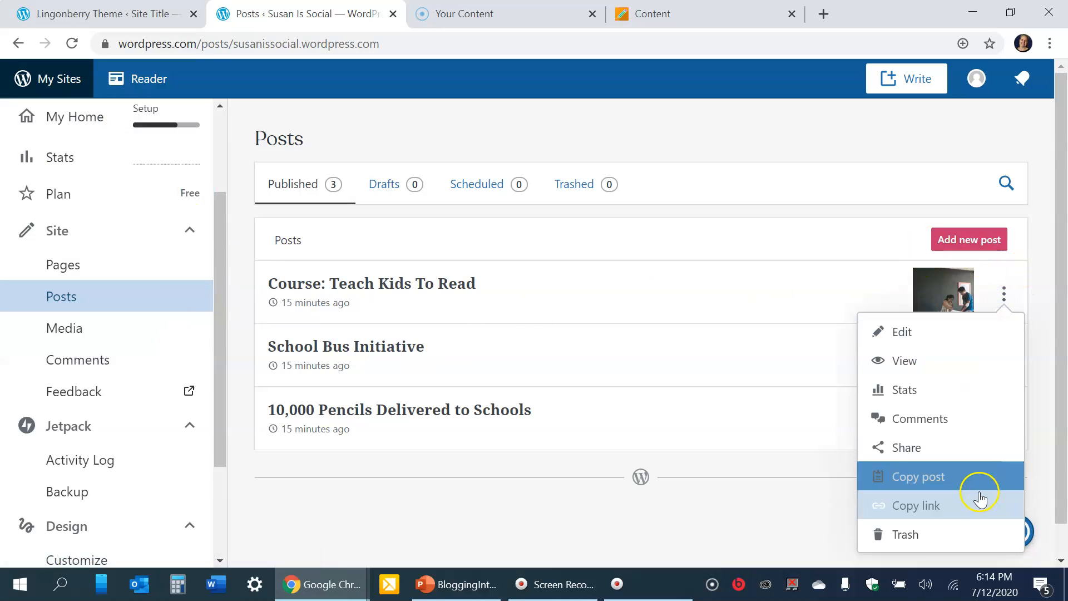
left_click(967, 538)
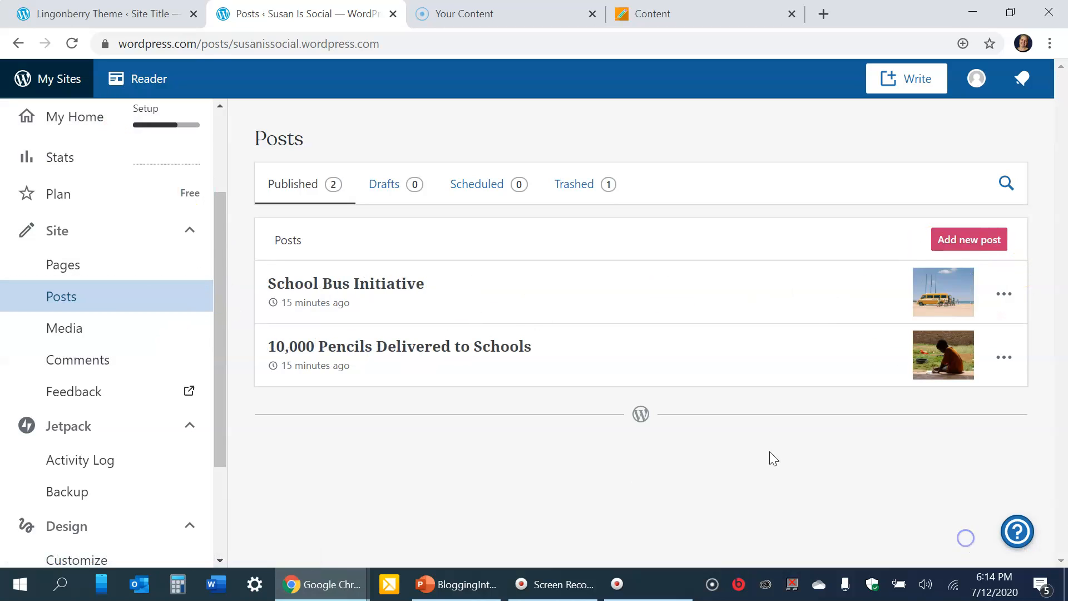
left_click(1004, 295)
left_click(907, 534)
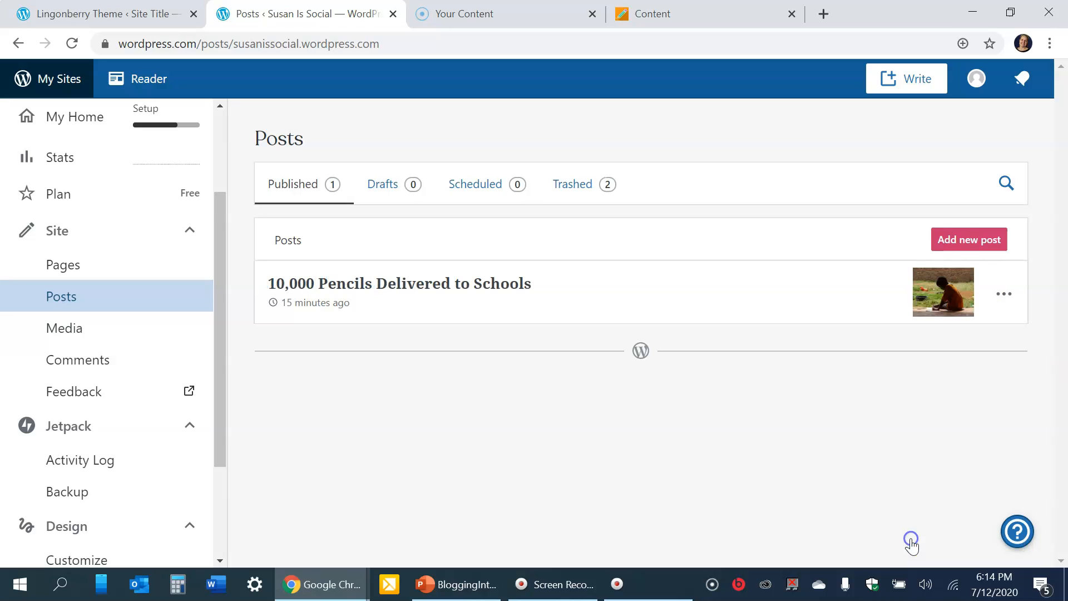
left_click(1009, 295)
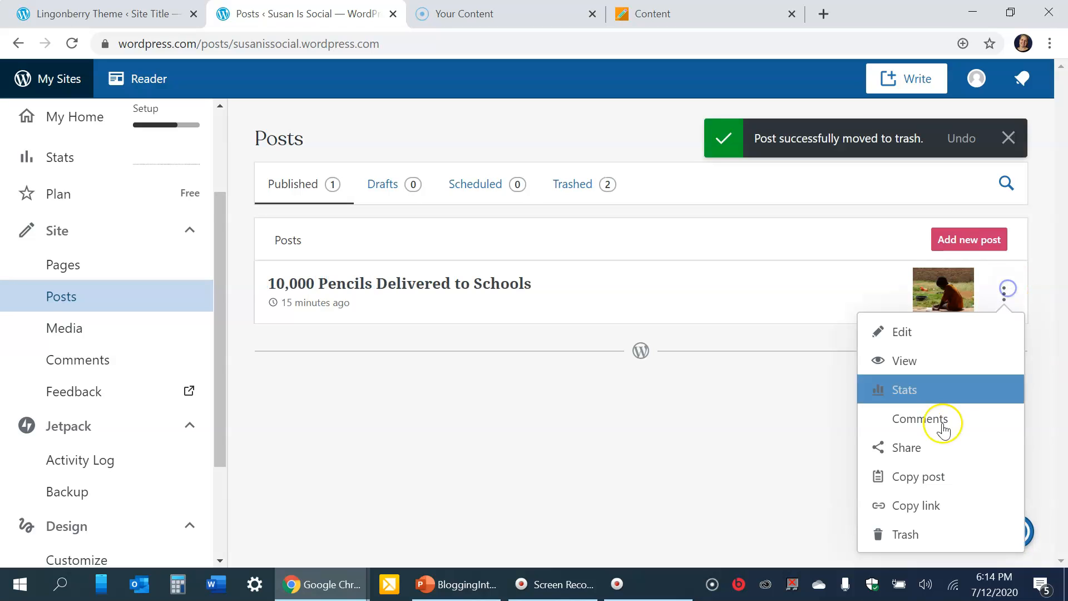
left_click(948, 535)
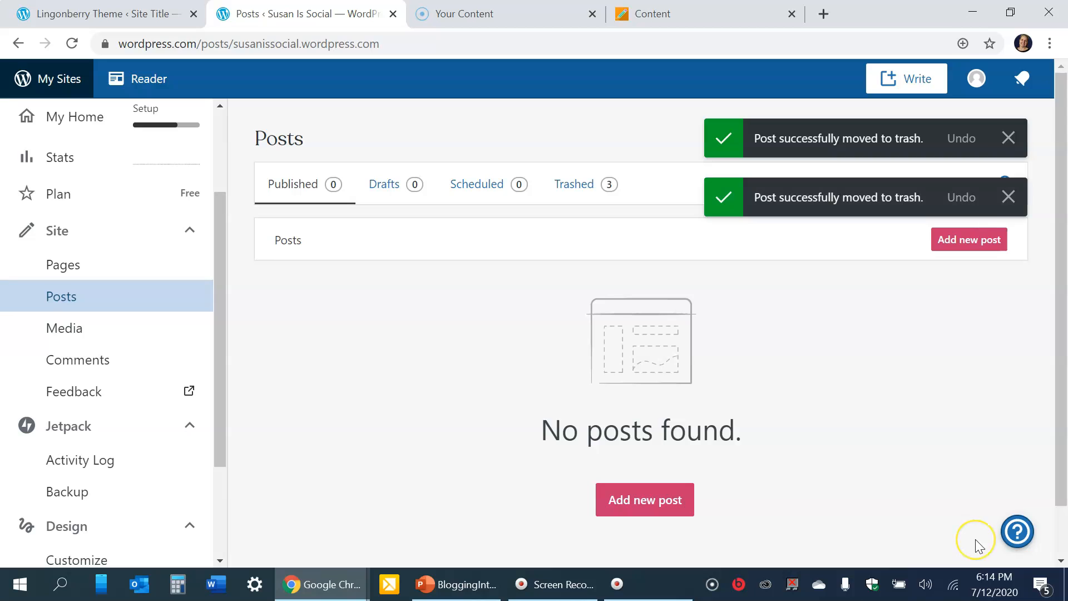
Create a new post titled "Post 1", publish it and return to the list of posts
left_click(659, 502)
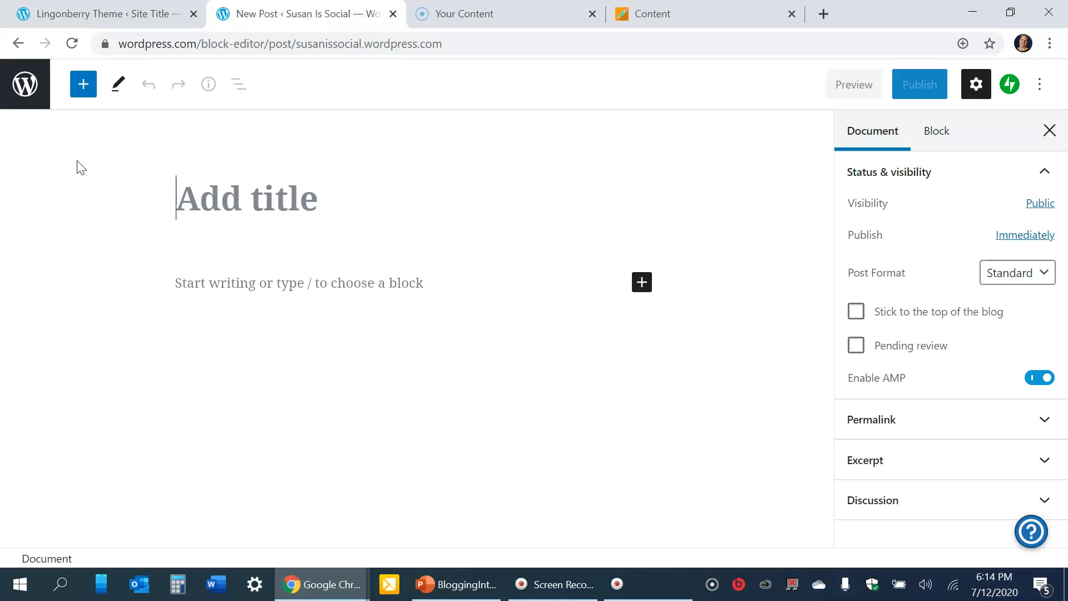
left_click(227, 192)
left_click(349, 164)
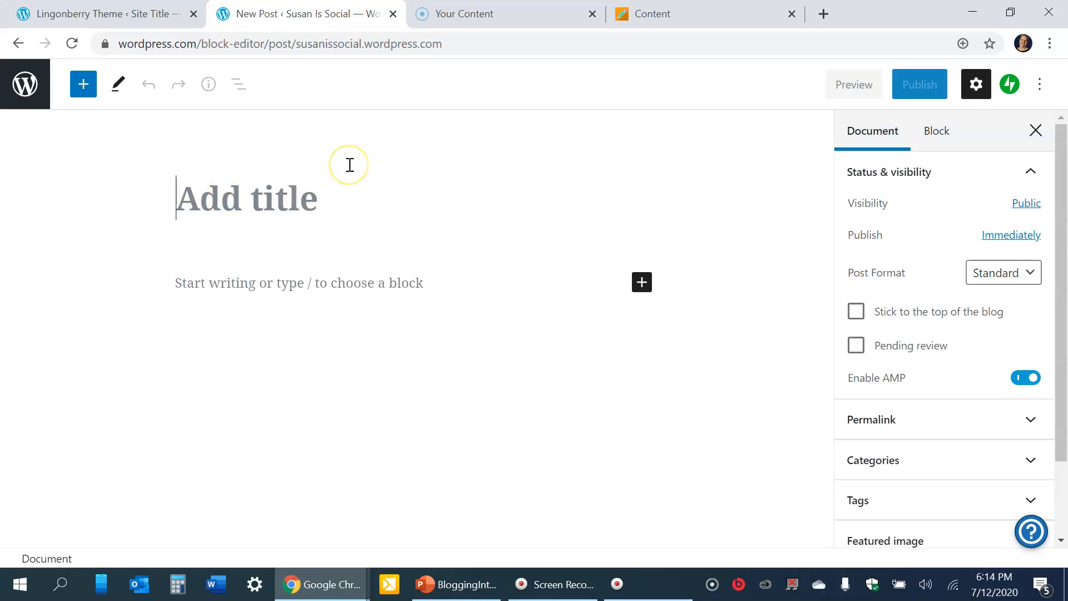
type("Post 1")
left_click(484, 89)
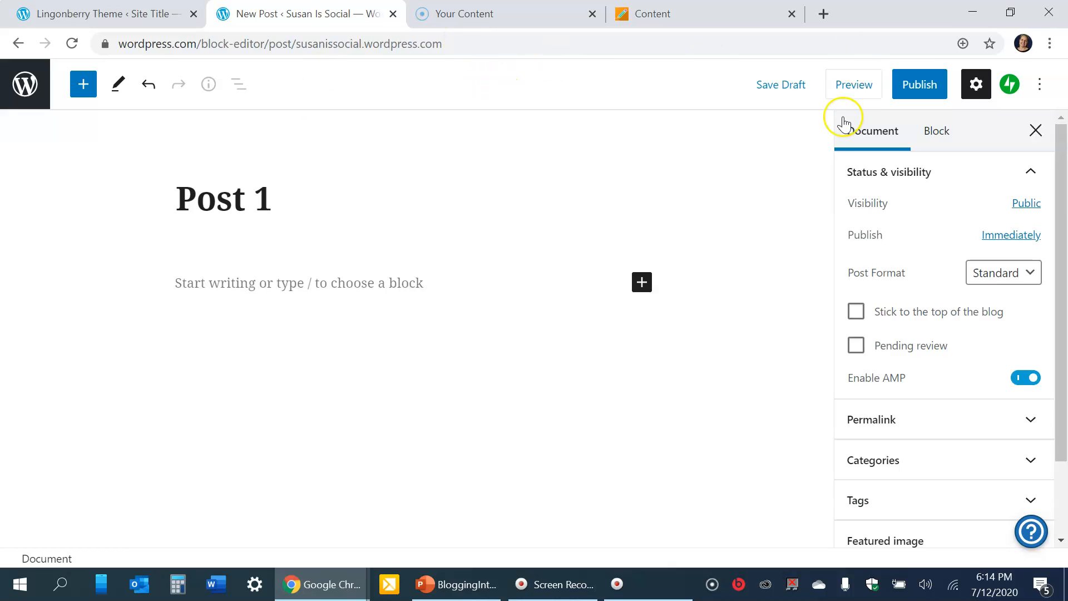
left_click(936, 87)
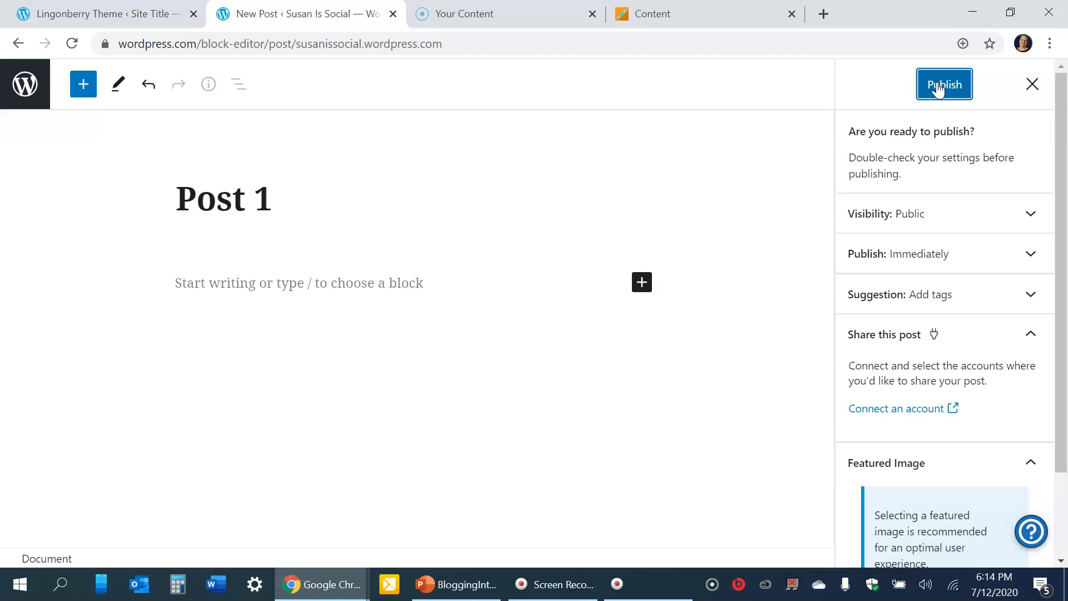
left_click(946, 86)
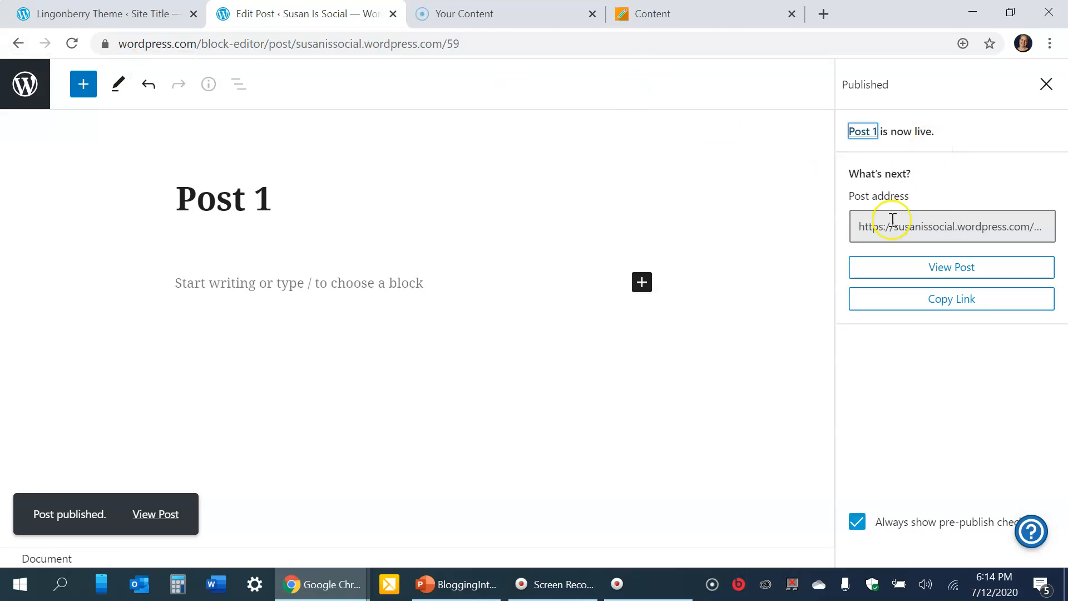
left_click(18, 50)
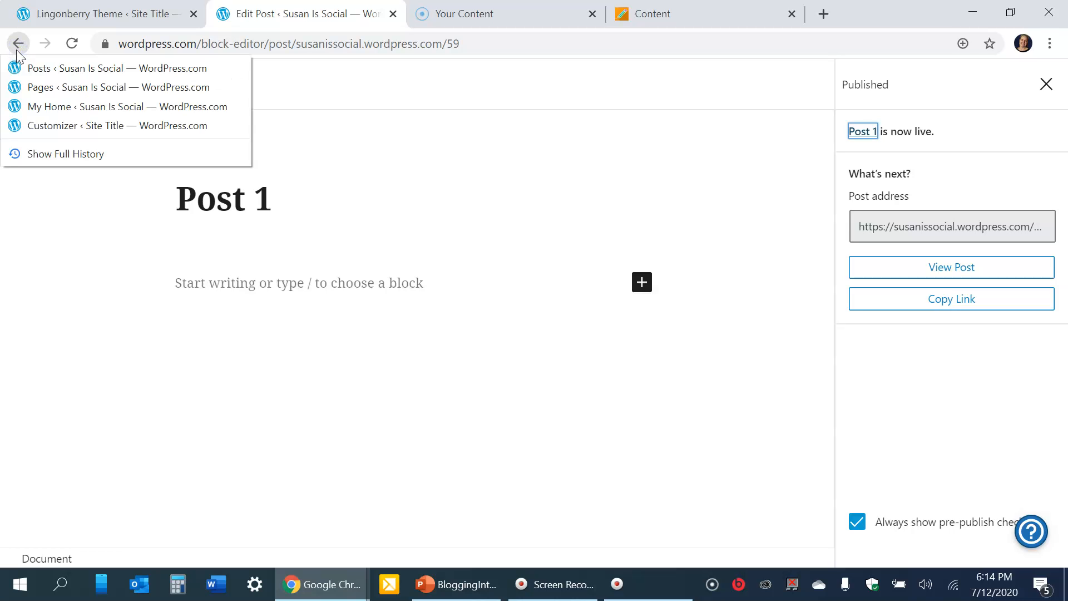
left_click(21, 44)
left_click(23, 42)
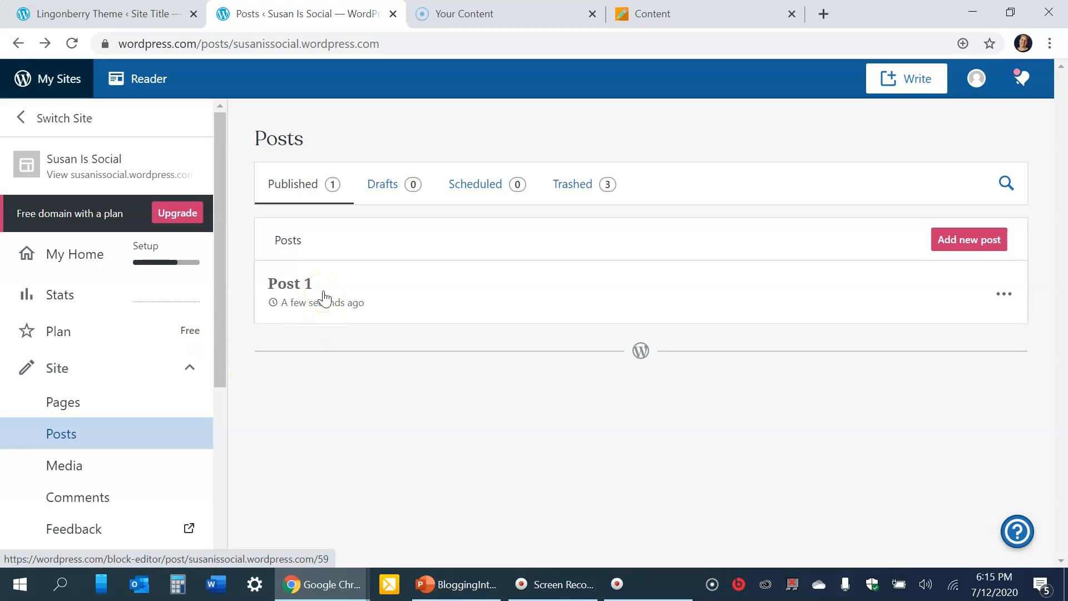
Open the published About page in the editor to view its content area, and return to the list of pages
left_click(58, 407)
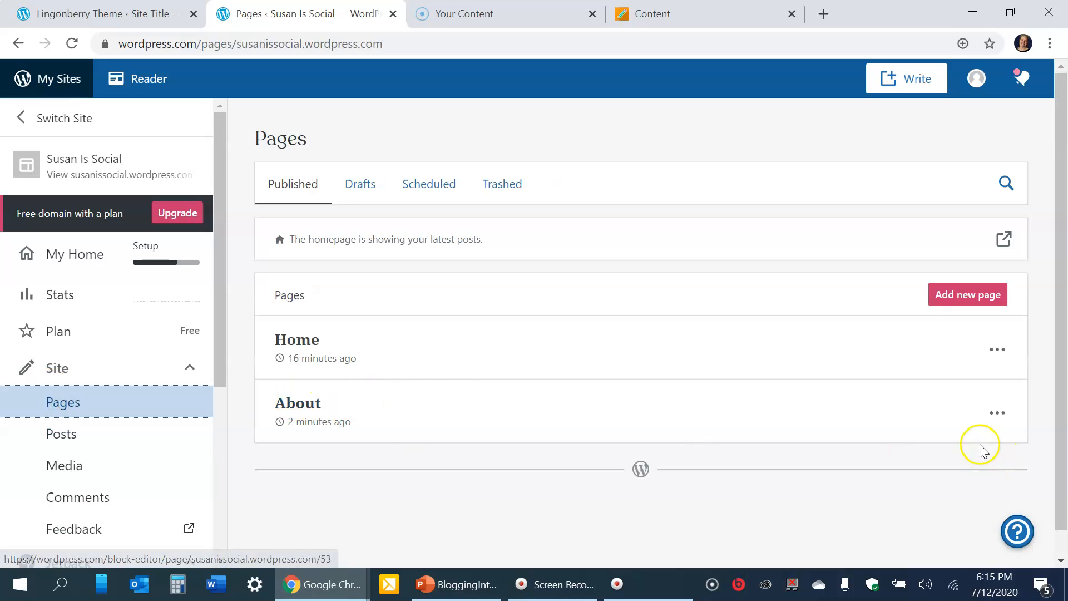
left_click(998, 413)
left_click(925, 219)
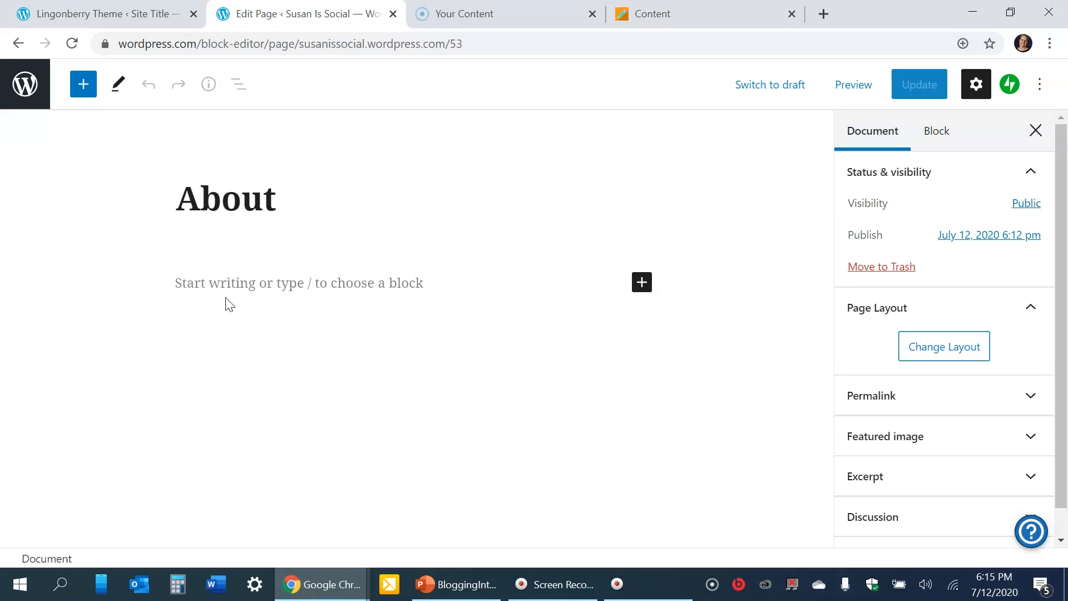
left_click(230, 321)
left_click(335, 212)
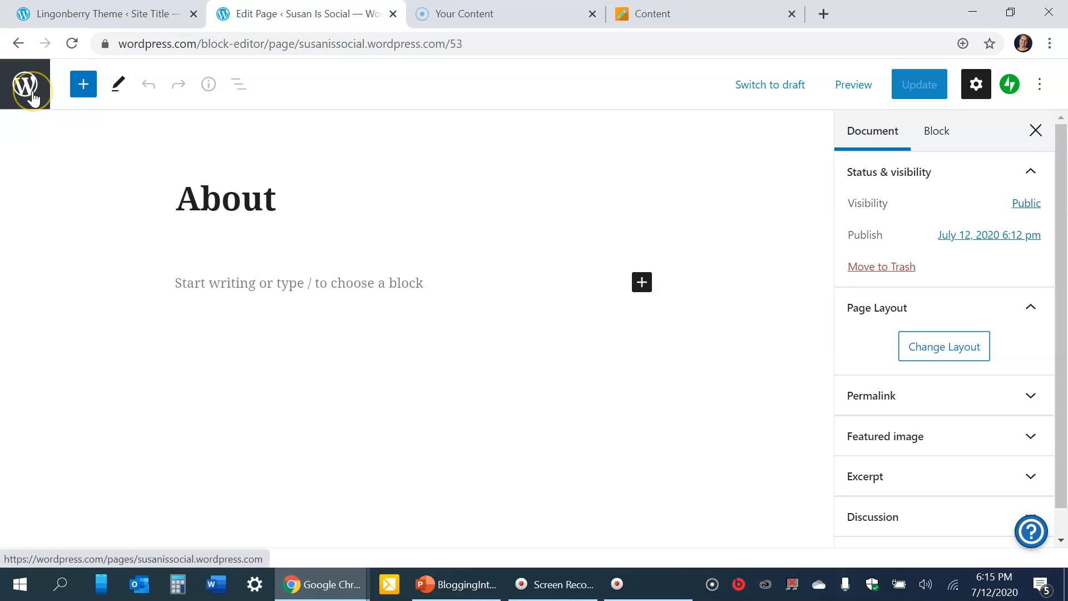
left_click(21, 43)
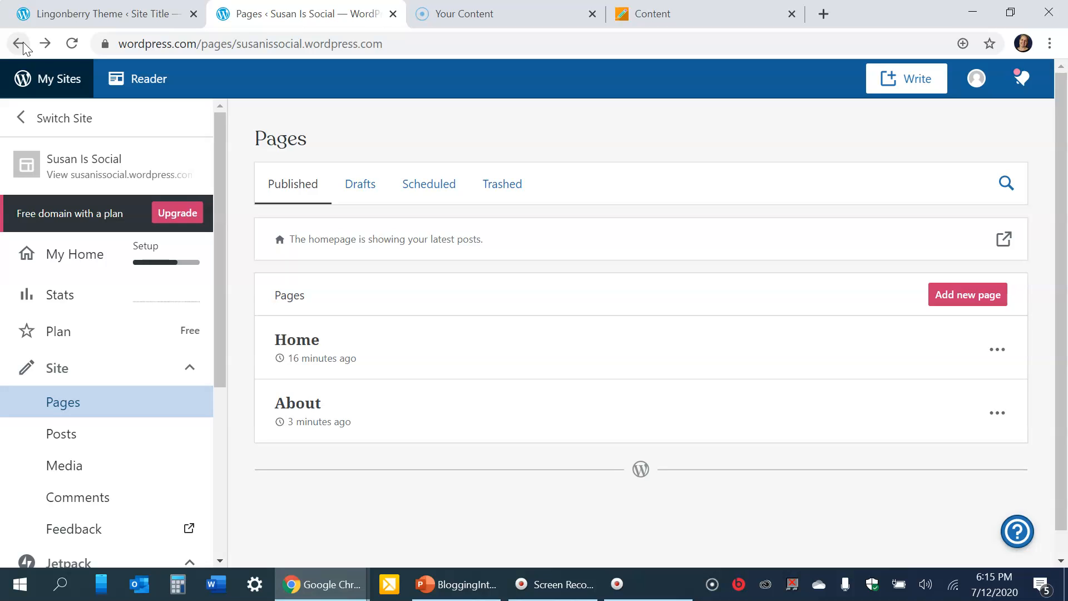
left_click(81, 25)
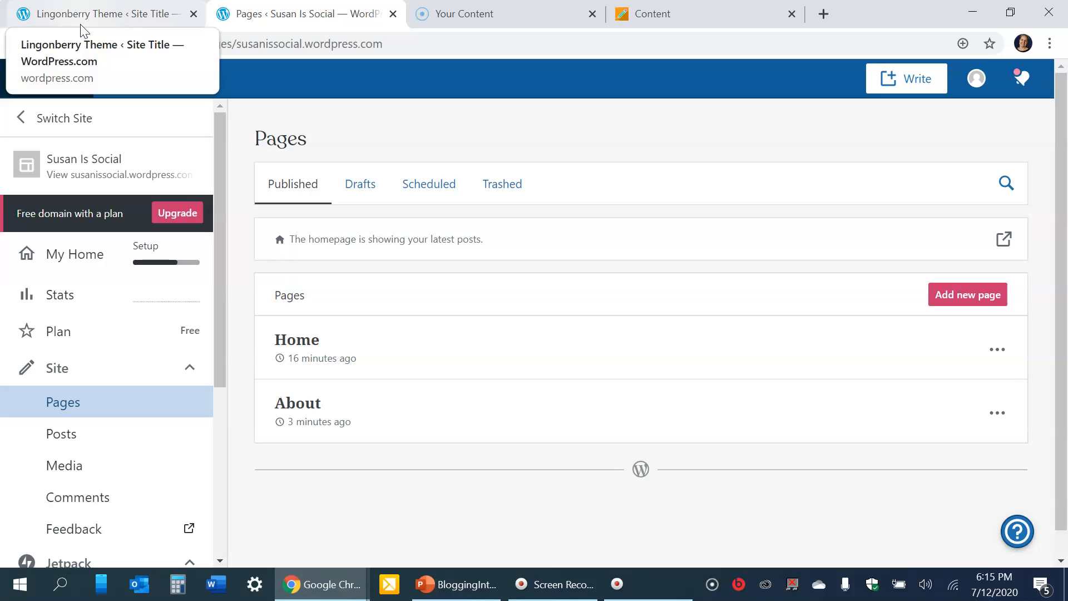